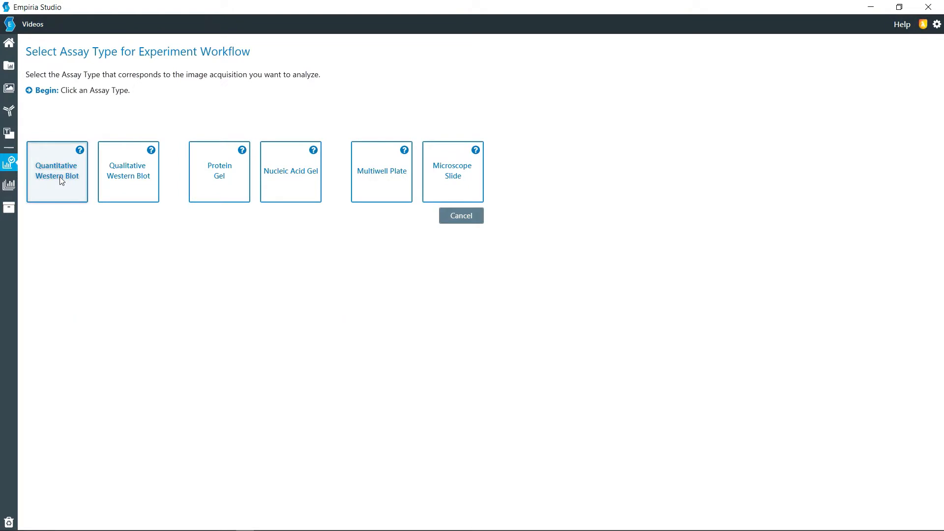
Step: Set up a quantitative Western blot post-translational modification analysis with the 700-channel image 0001398_01 as internal loading control
click(61, 181)
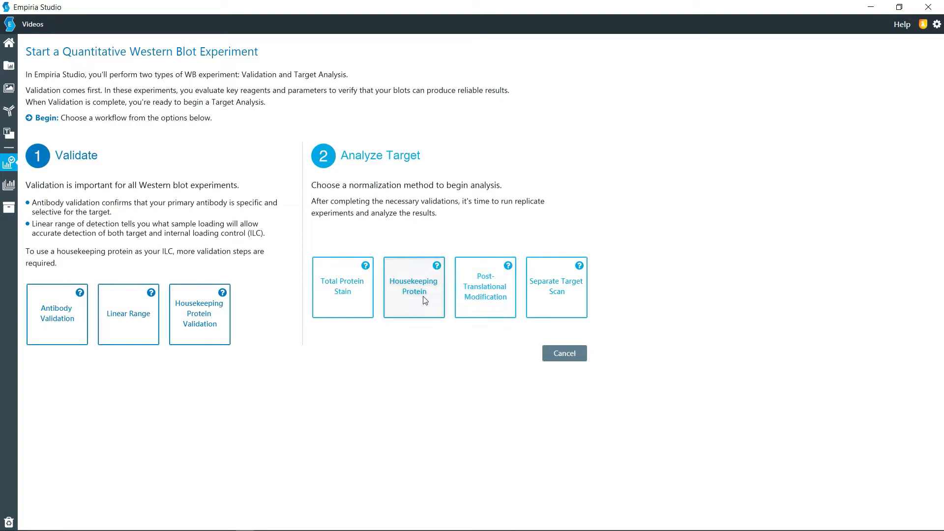
click(489, 297)
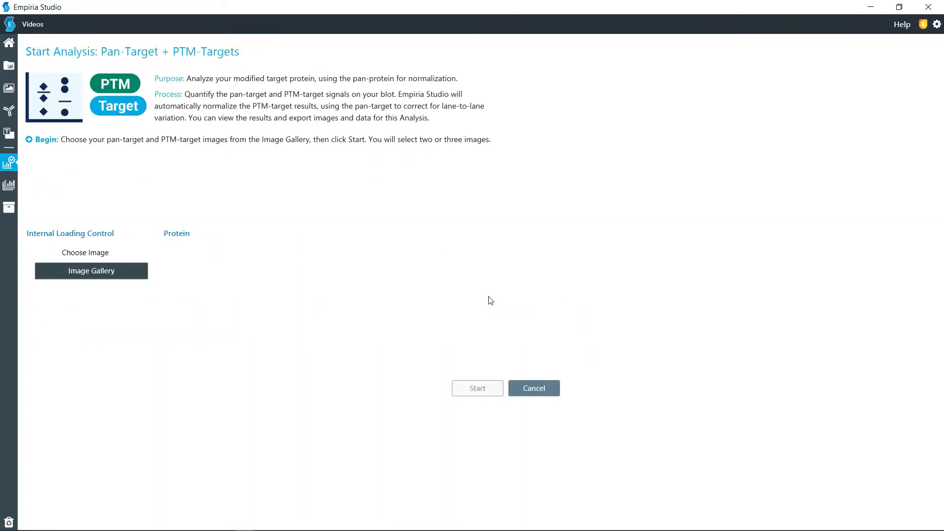
click(100, 271)
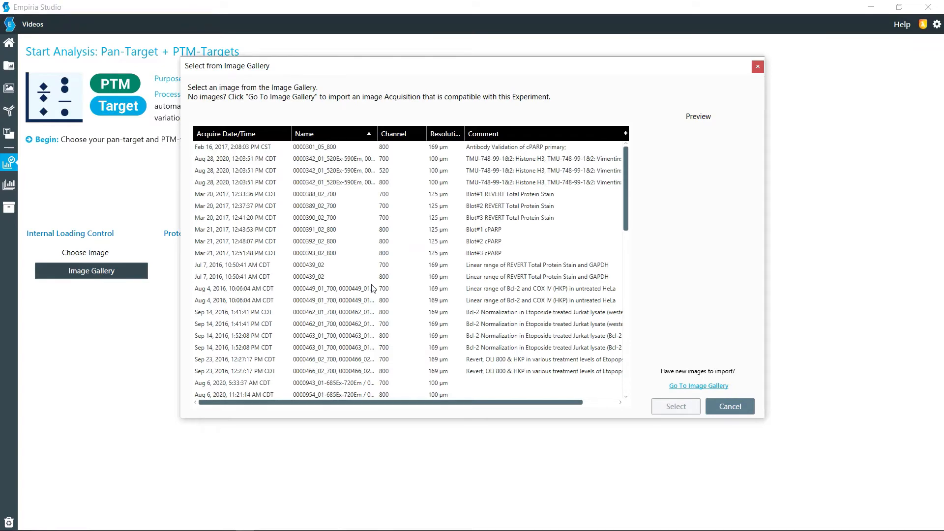
scroll(372, 288, down, 10)
scroll(372, 288, down, 2)
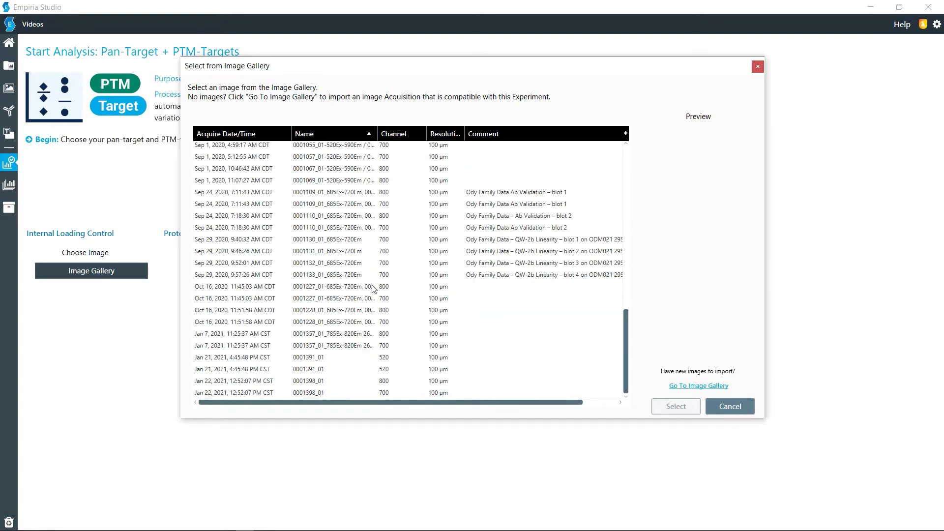
click(315, 392)
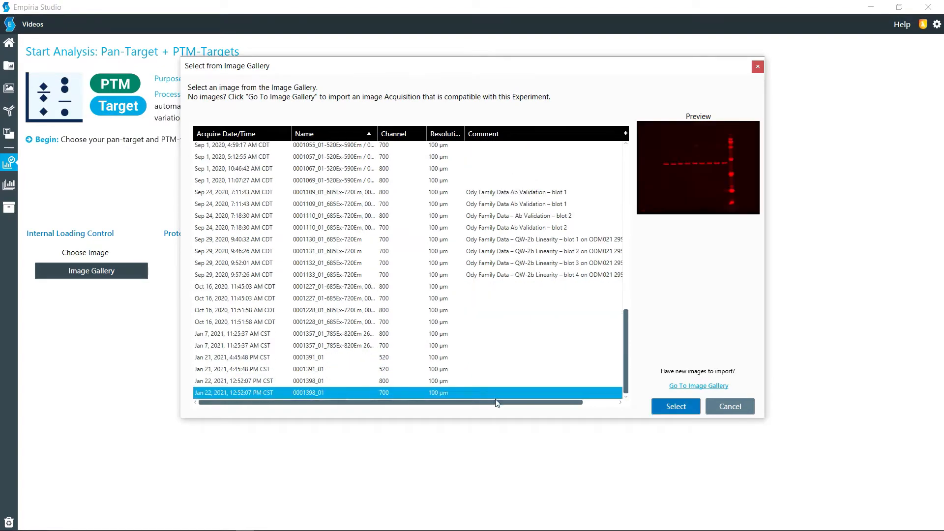
click(676, 407)
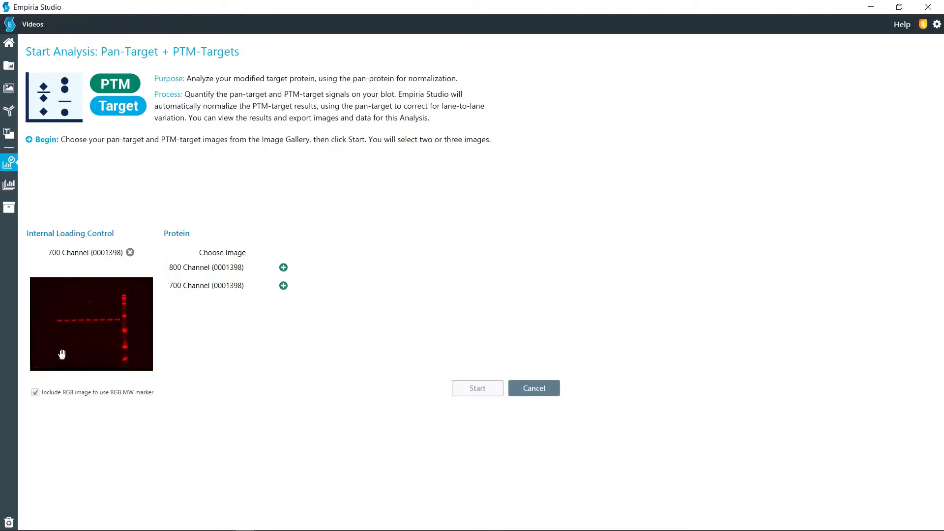
Step: Exclude the RGB marker image, use only the 800-channel image 0001398 as the protein image, and start the analysis
click(40, 392)
click(284, 268)
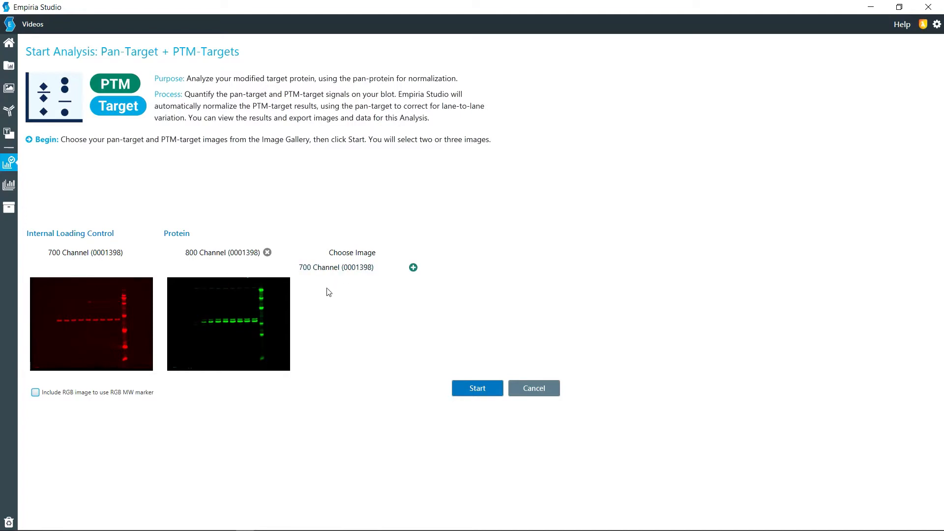
click(353, 268)
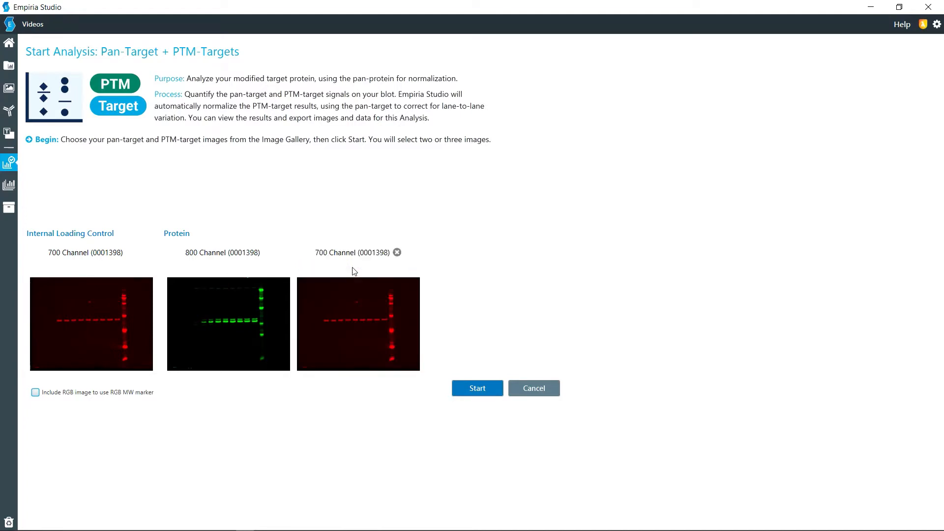
click(394, 253)
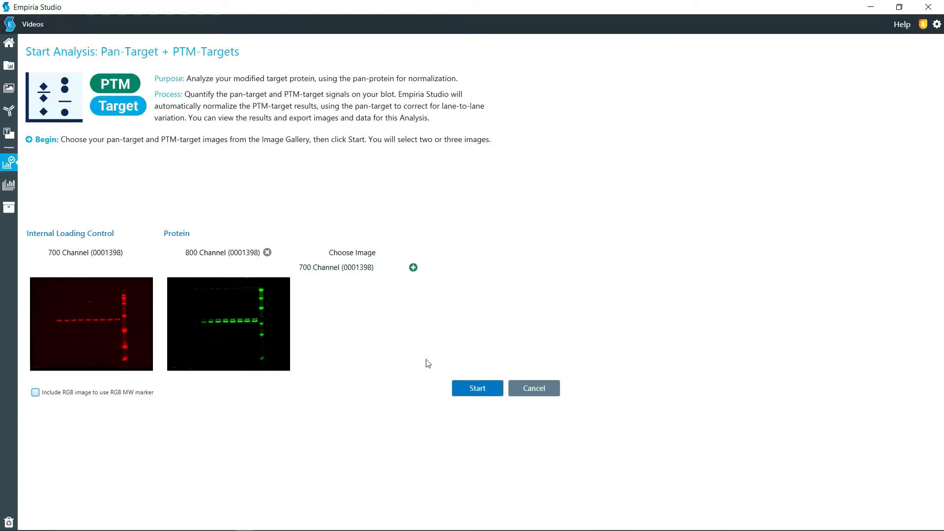
click(485, 393)
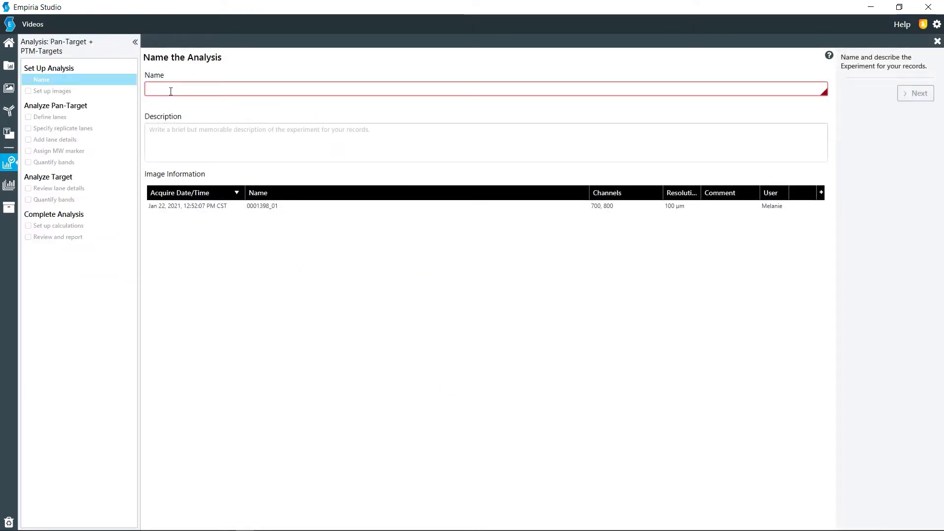
Step: Name the analysis ERK_p-ERK, leave its description empty, and continue to image setup
text(ERK_p-ERK)
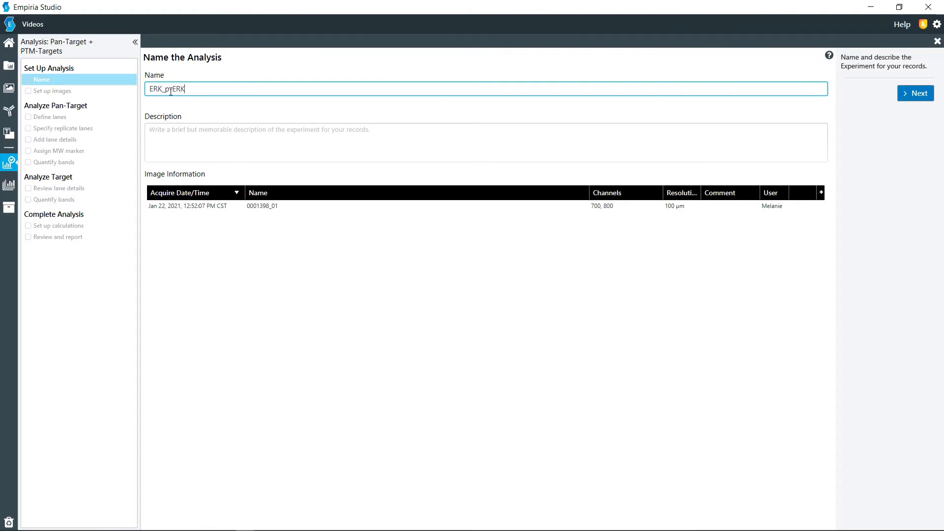
click(197, 141)
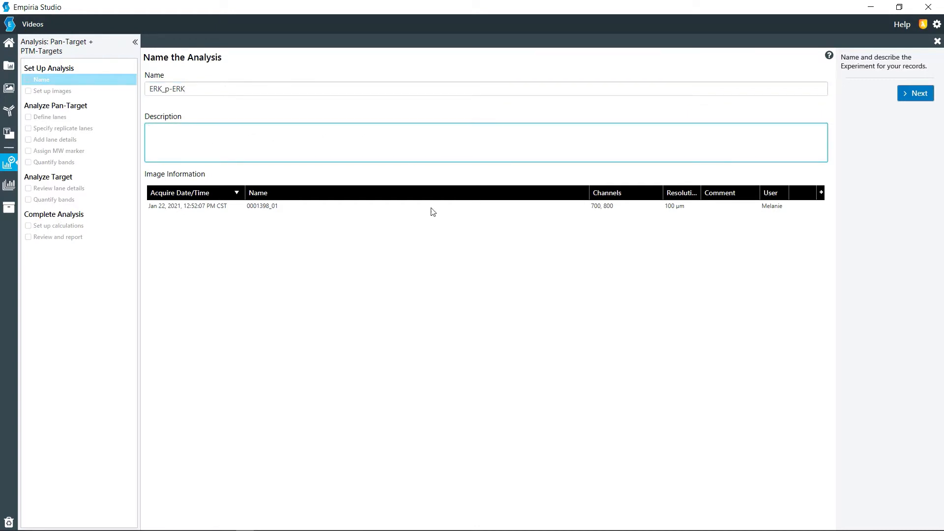
click(915, 94)
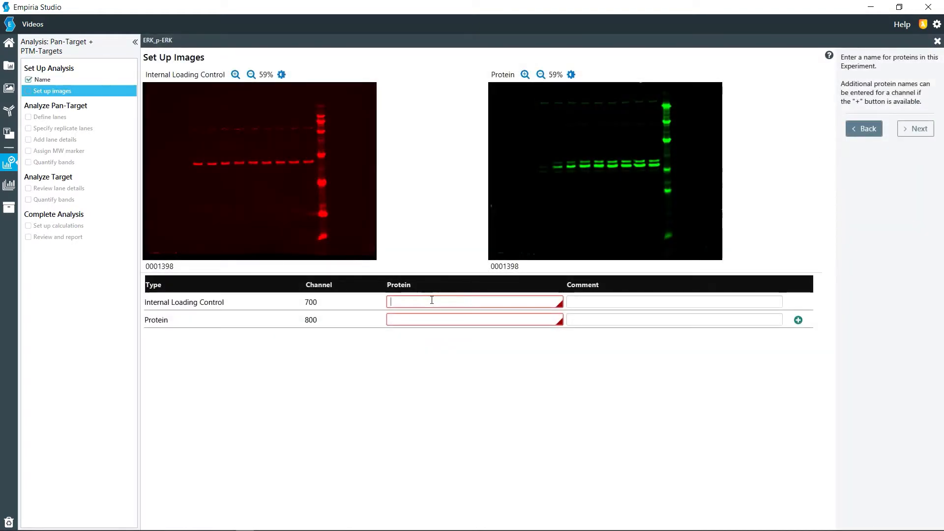
Step: Name the 700-channel loading control Pan-ERK and the two 800-channel proteins p-erk1 and p-ERK2, and continue to lane definition
text(Pan-ERK)
click(418, 319)
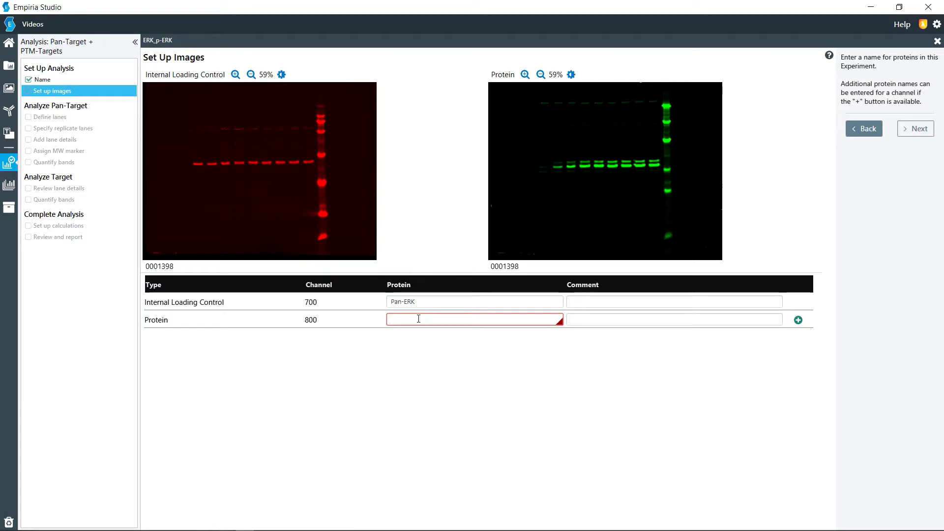
text(p-)
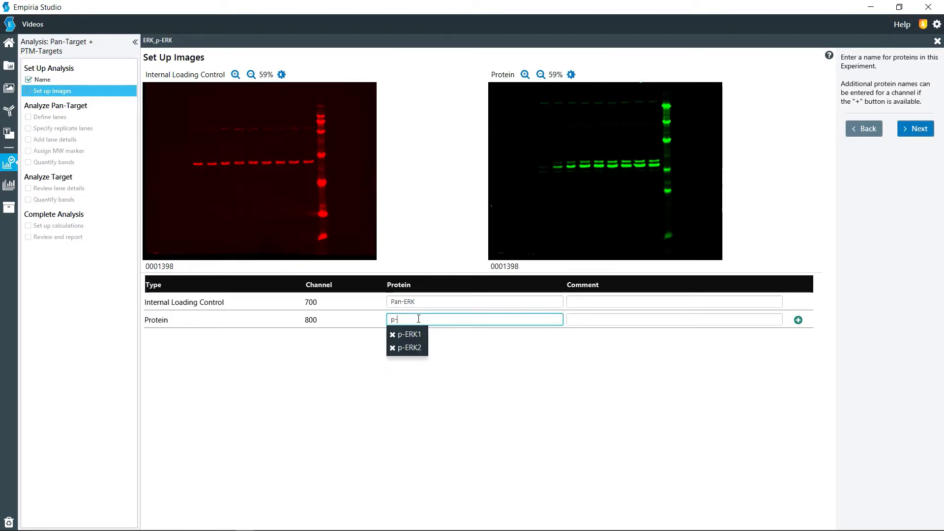
text(erk1)
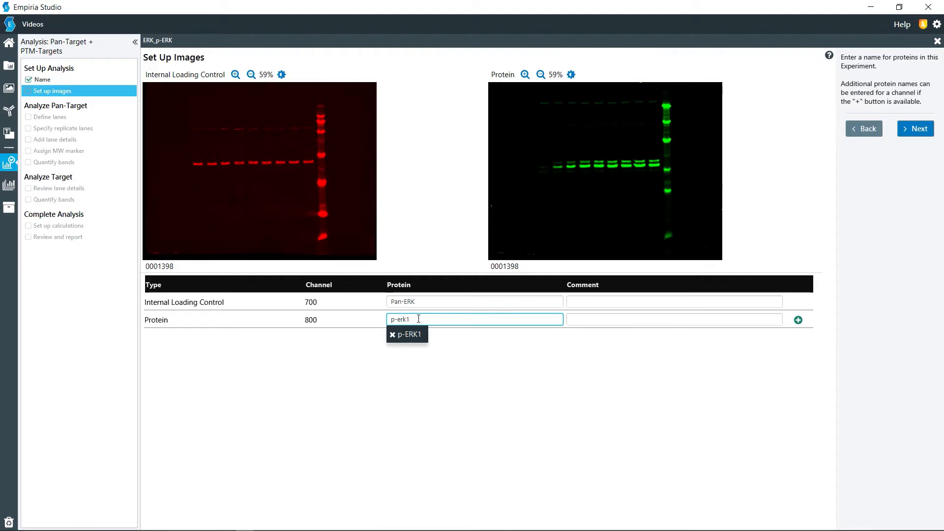
click(798, 320)
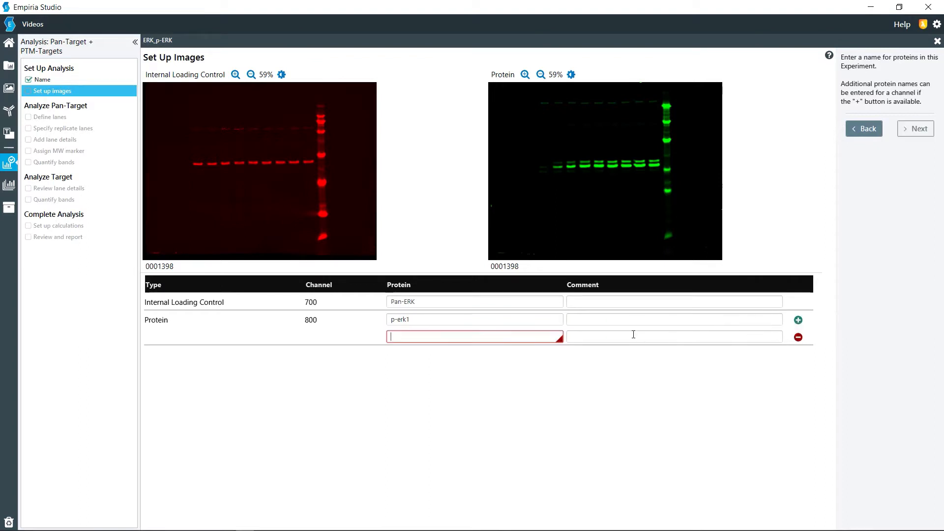
click(407, 336)
text(p)
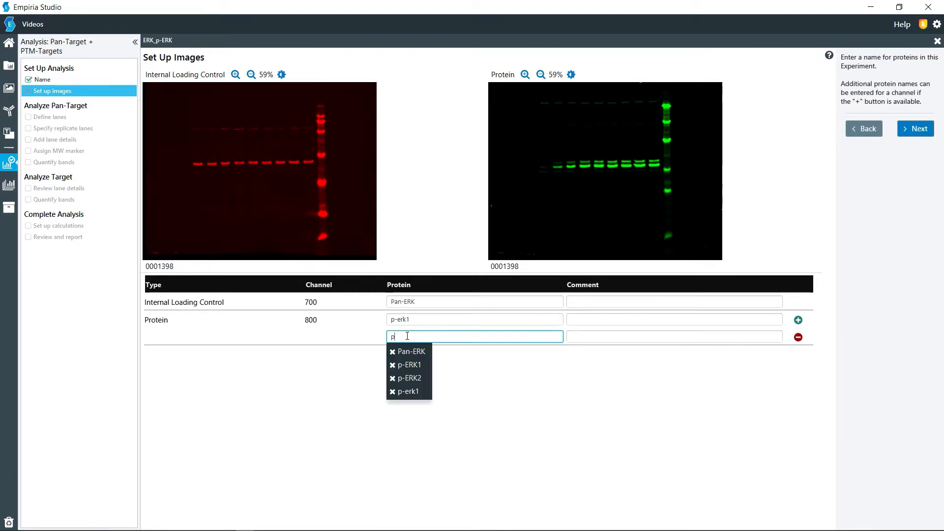
click(409, 378)
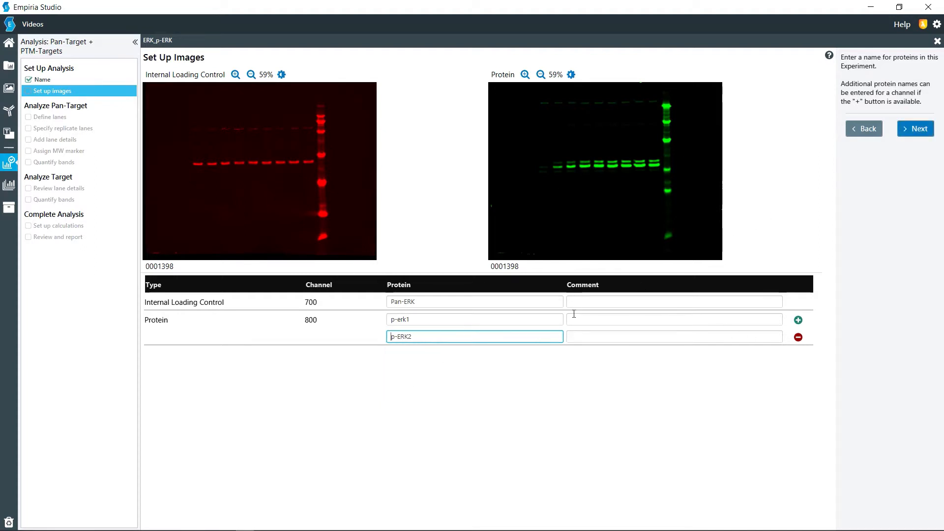
click(920, 129)
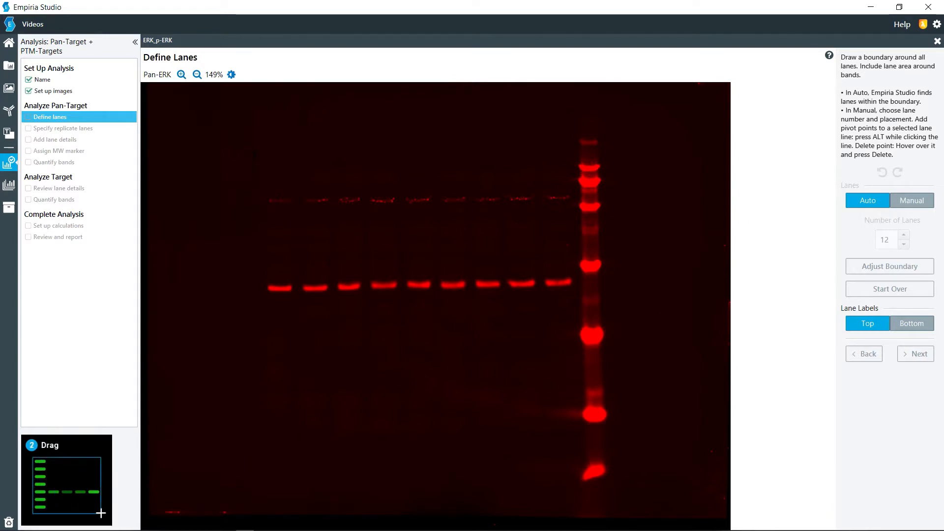
Step: Draw one boundary around all sample lanes and the marker lane on the Pan-ERK image for automatic lane finding
mouse_move(256, 153)
mouse_down()
mouse_move(342, 298)
mouse_move(520, 461)
mouse_move(606, 477)
mouse_move(607, 494)
mouse_up()
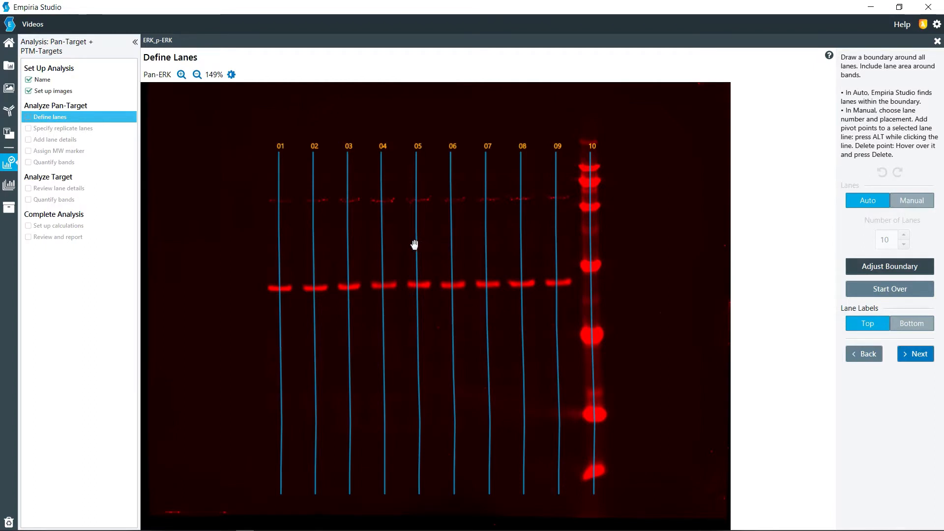
Step: Try manual lane placement with 10 lanes, aligning lanes 1 and 2 with their bands, and return to automatic lane finding
click(913, 208)
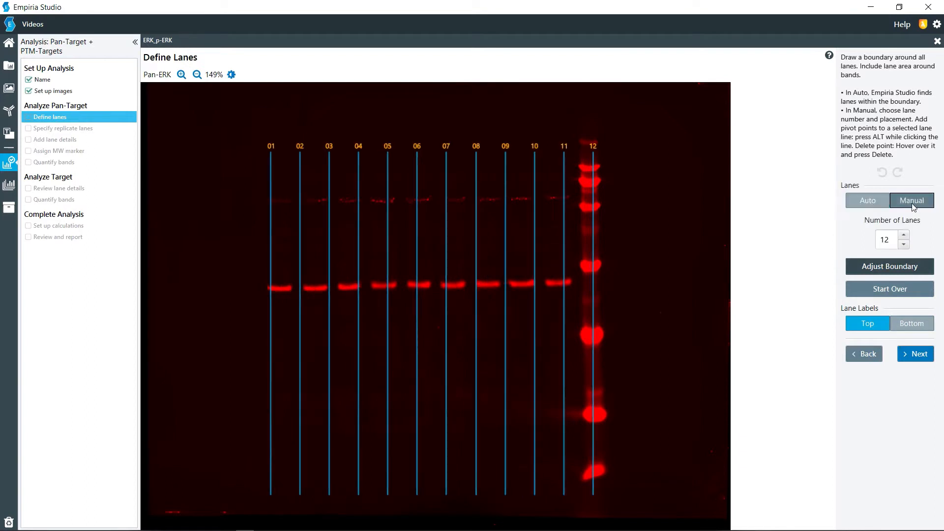
click(904, 244)
click(904, 244)
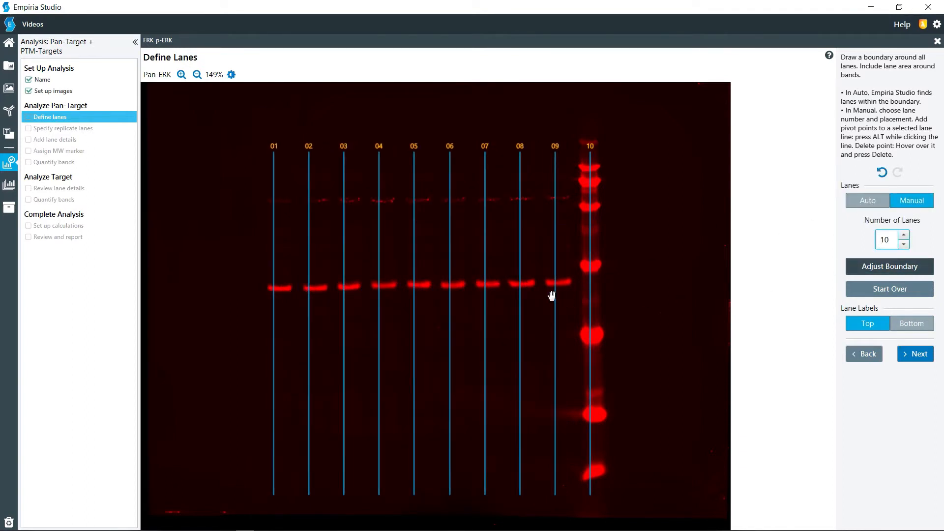
click(274, 301)
drag(274, 301, 315, 309)
click(308, 310)
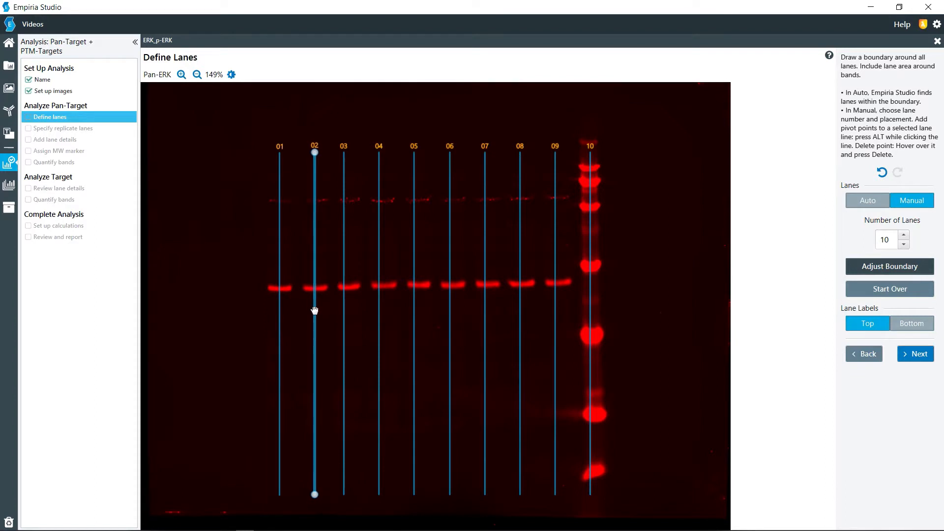
click(868, 201)
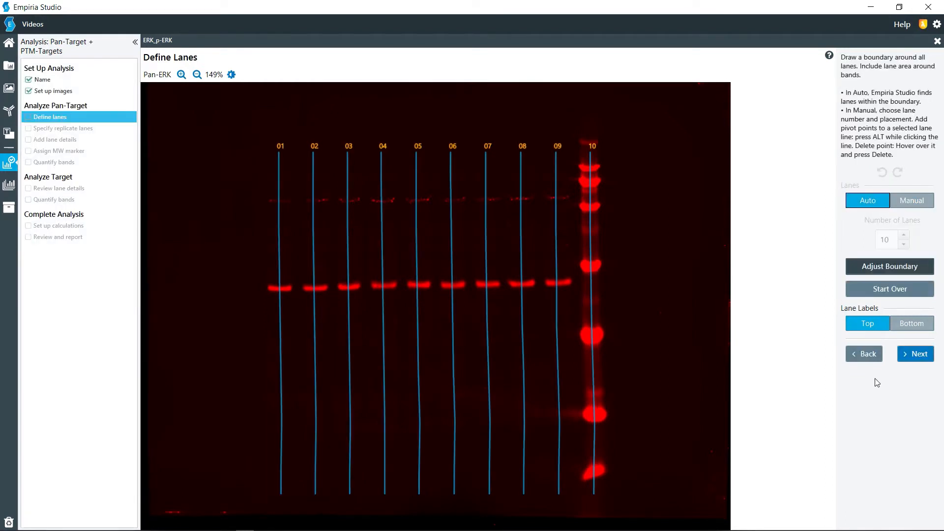
Step: Accept the automatically found lanes and link lanes 1 and 2, and lanes 3 and 4, as replicate groups
click(920, 359)
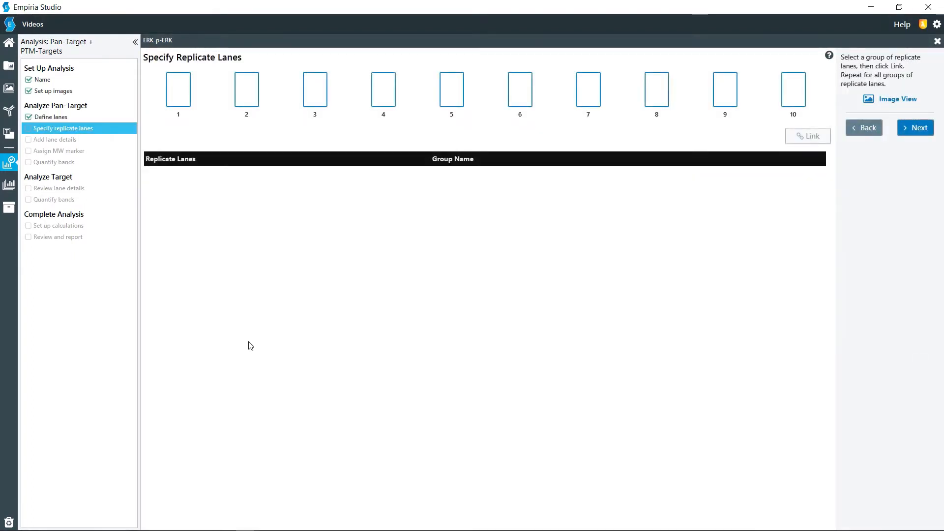
click(177, 95)
click(247, 102)
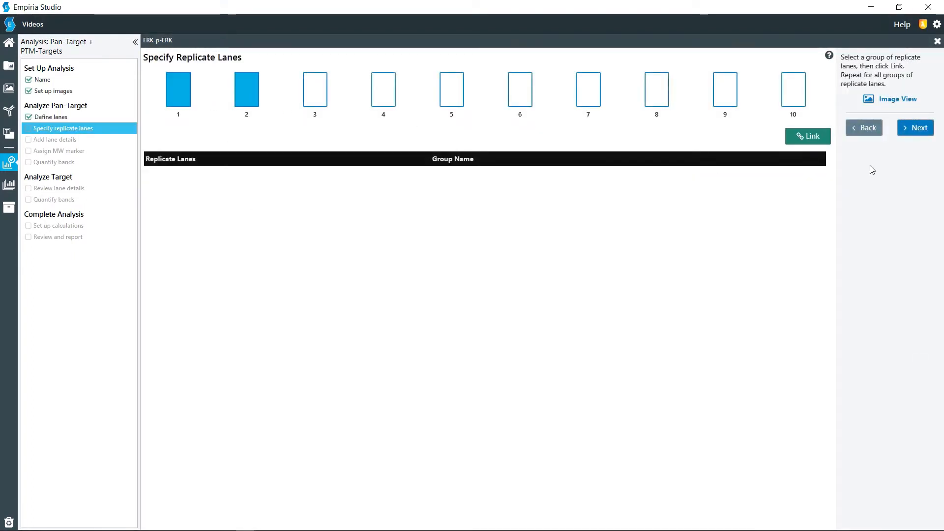
click(808, 135)
click(310, 88)
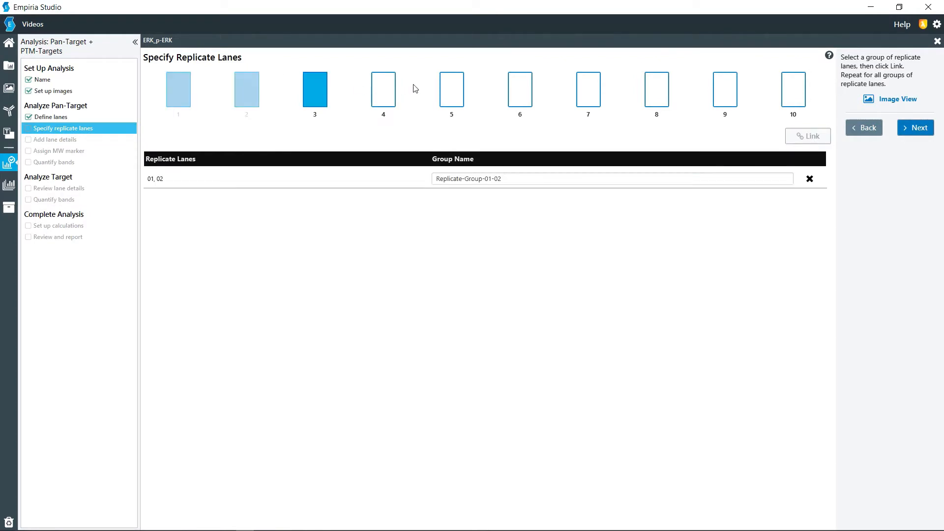
click(388, 90)
click(811, 141)
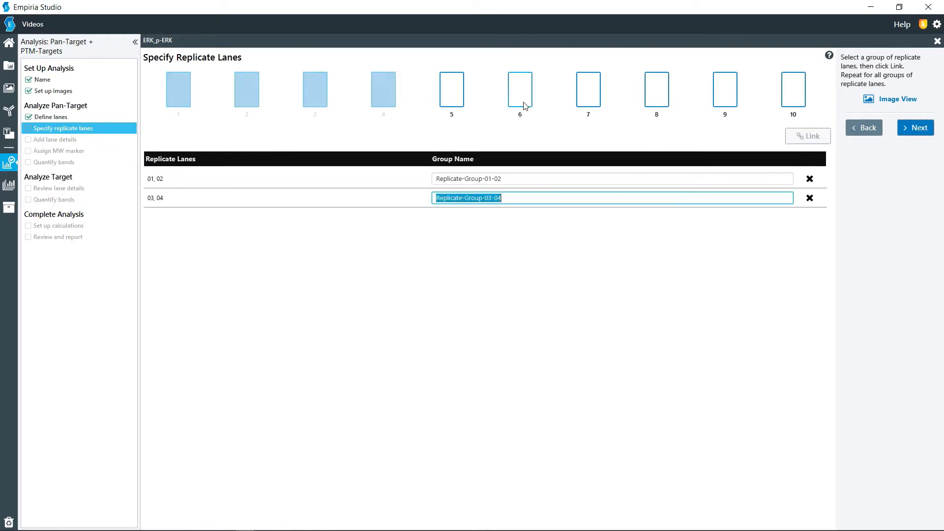
Step: Link lanes 5 and 6, and lanes 7, 8 and 9, as replicate groups and continue to the lane details
click(449, 88)
click(522, 85)
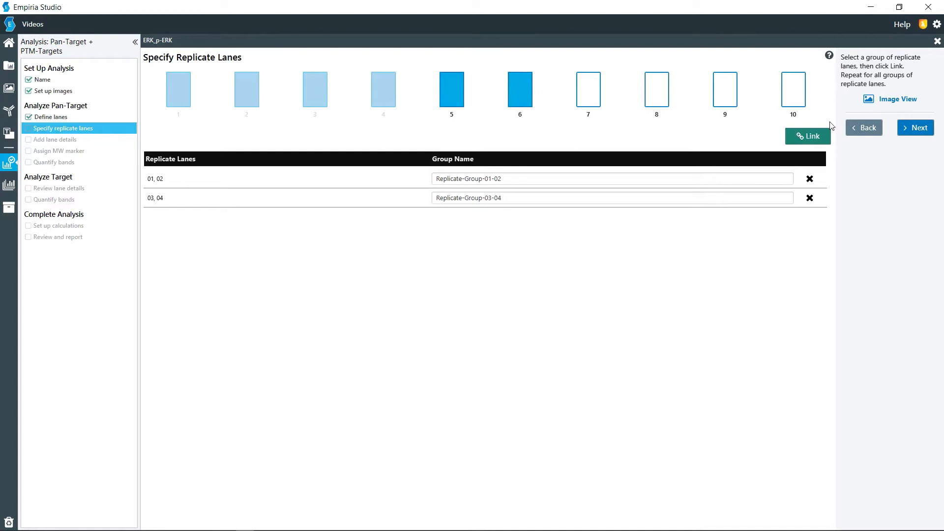
click(809, 137)
click(589, 90)
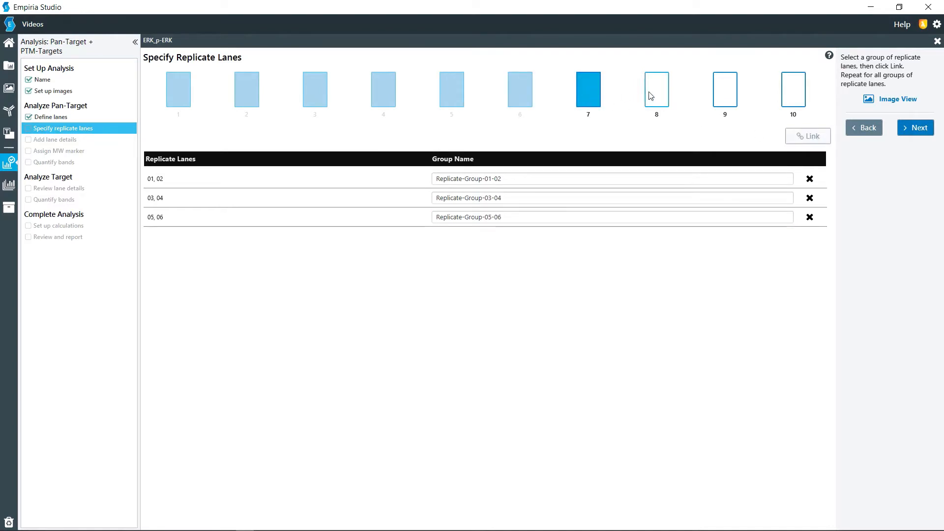
click(654, 93)
click(809, 136)
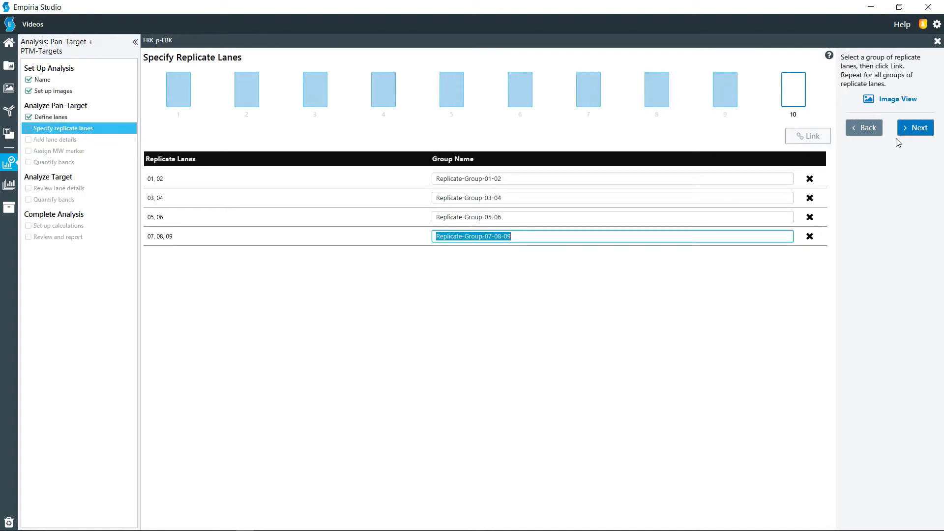
click(917, 129)
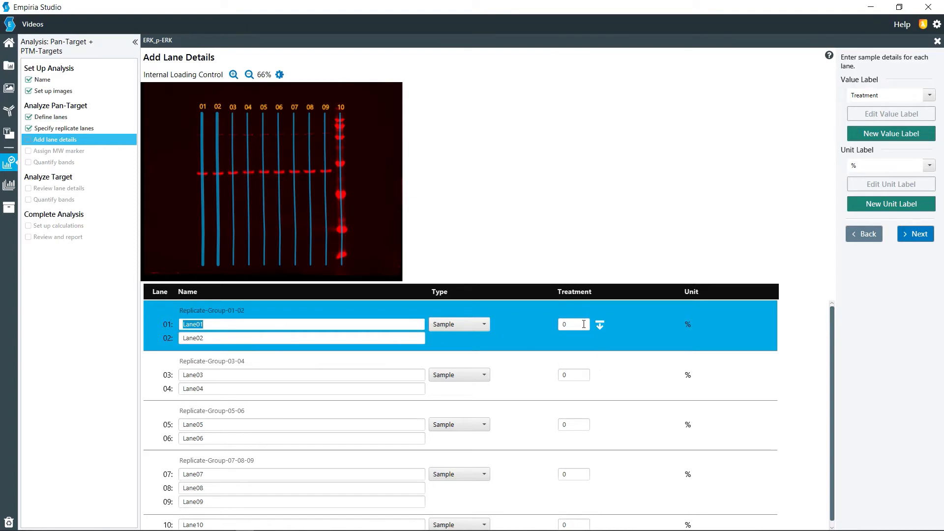
click(895, 96)
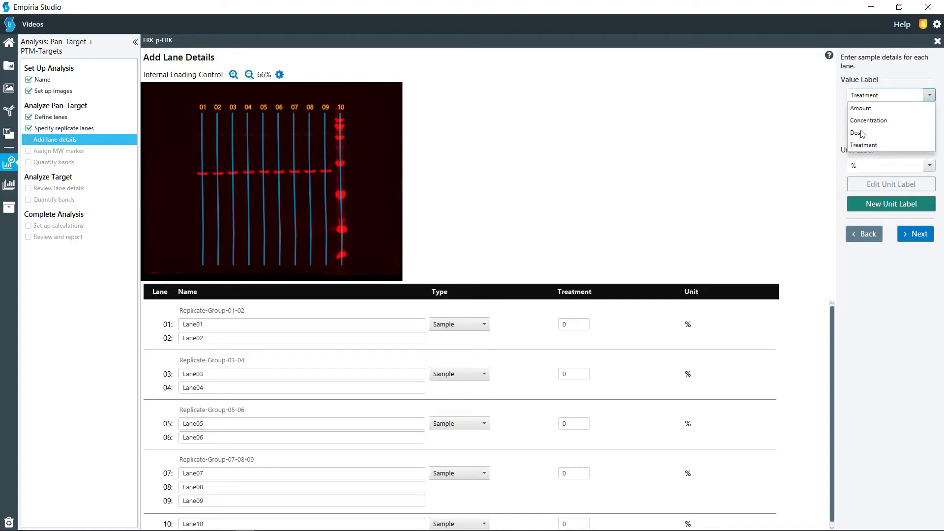
click(841, 138)
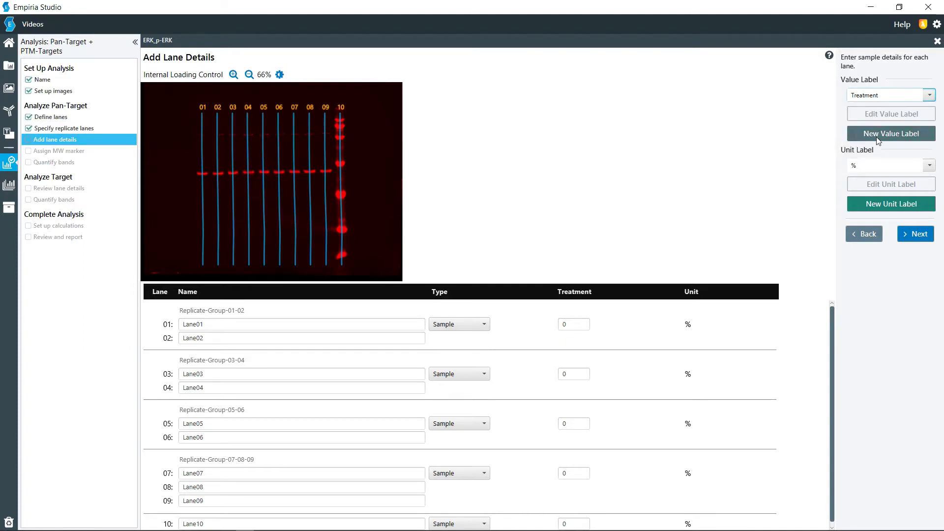
Step: Keep % as the unit label and set the treatment value for lanes 1 and 2 to 100
click(897, 168)
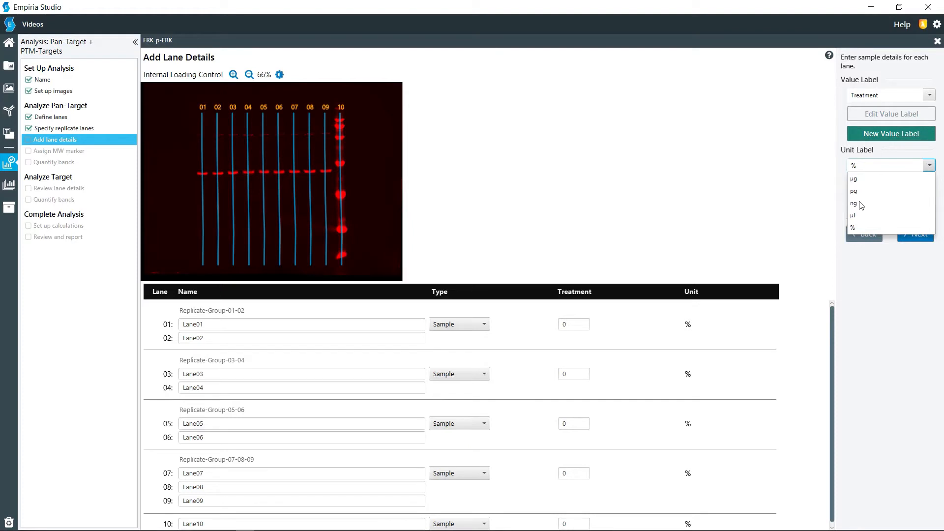
click(872, 286)
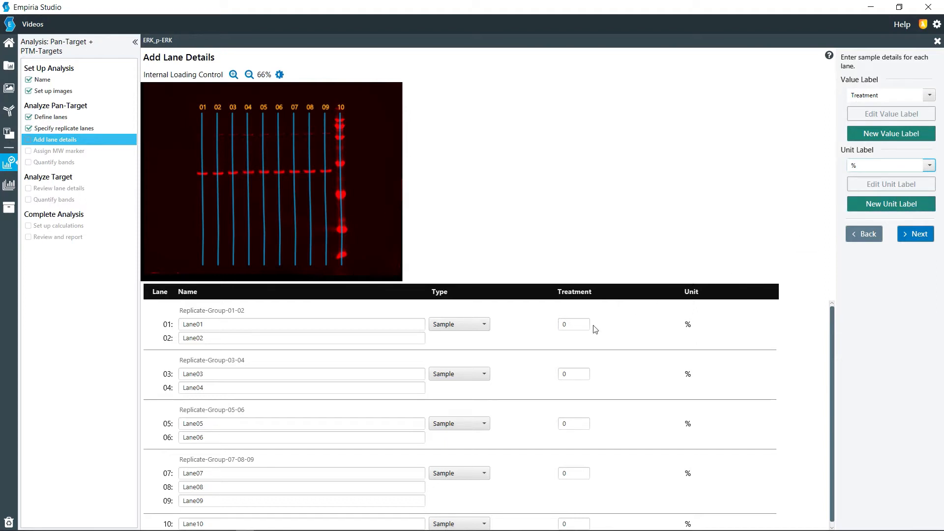
click(562, 325)
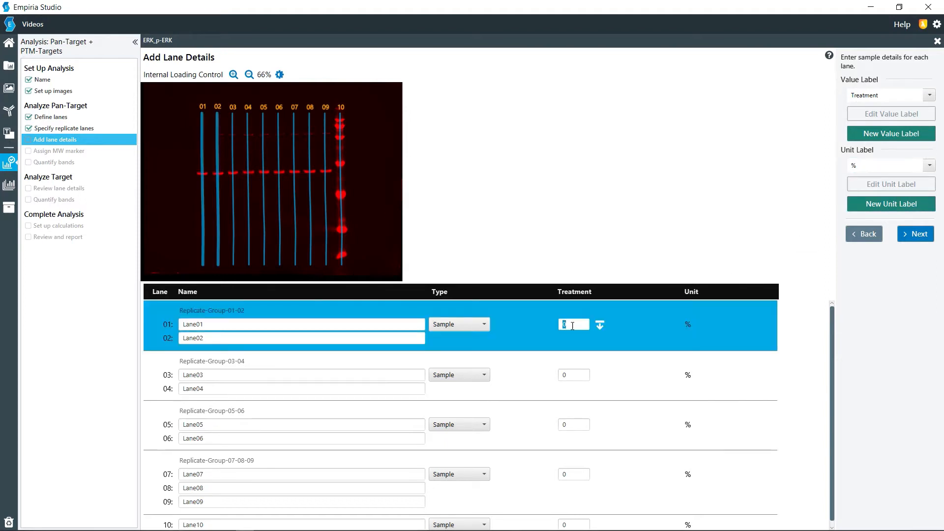
text(100)
Step: Autofill the treatment values of the remaining lanes from 100 using a dilution factor of 2
click(599, 325)
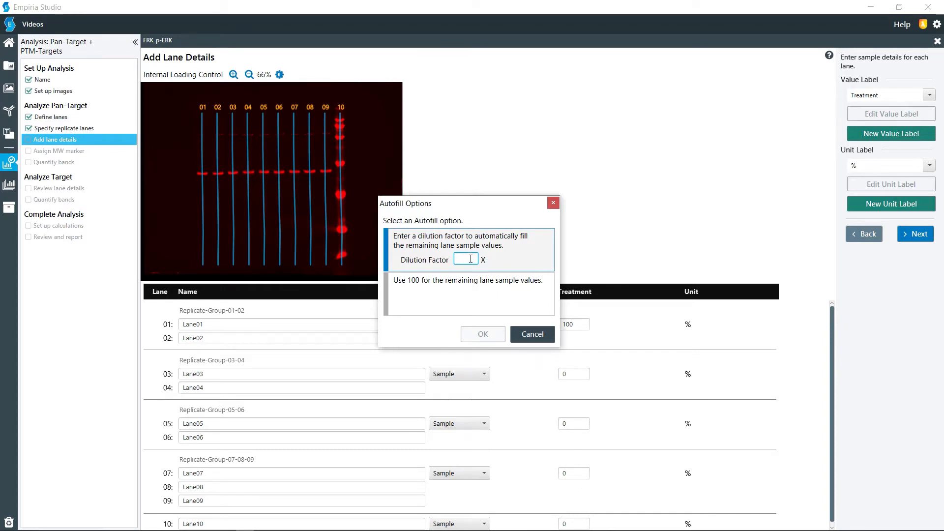
click(459, 280)
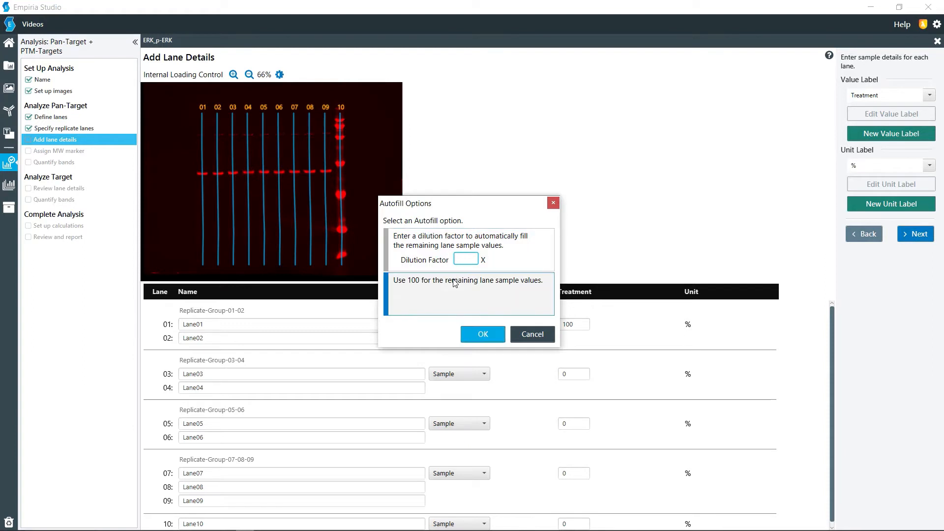
click(467, 259)
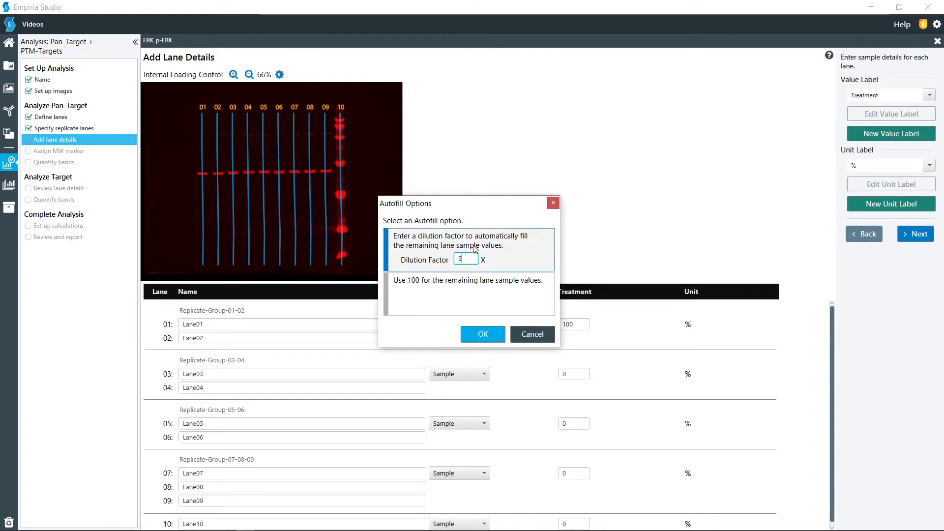
click(483, 334)
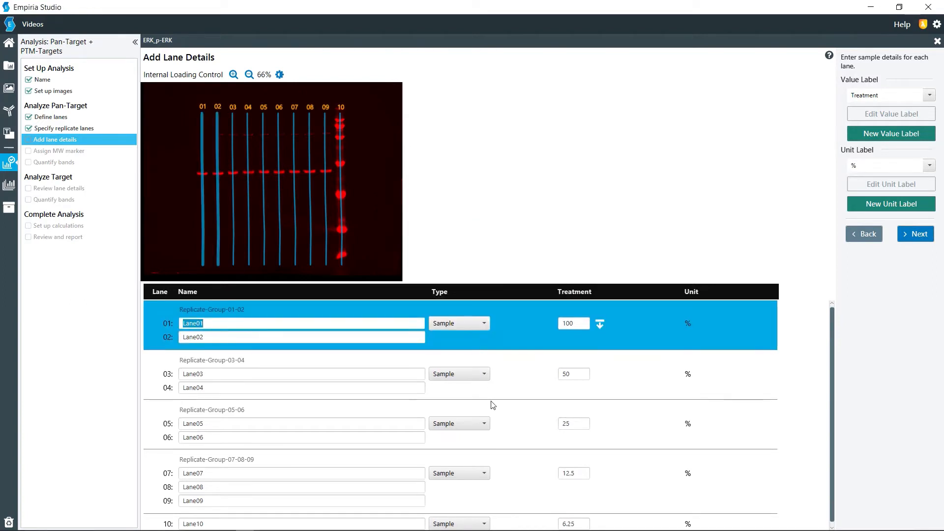
Step: Set lane 10's type to MW Marker and continue to the marker assignment
scroll(834, 359, down, 1)
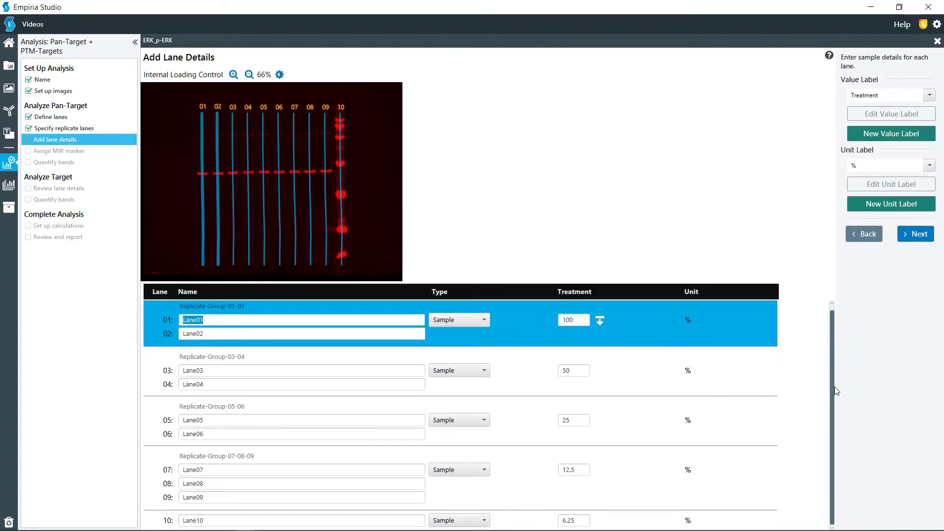
click(471, 524)
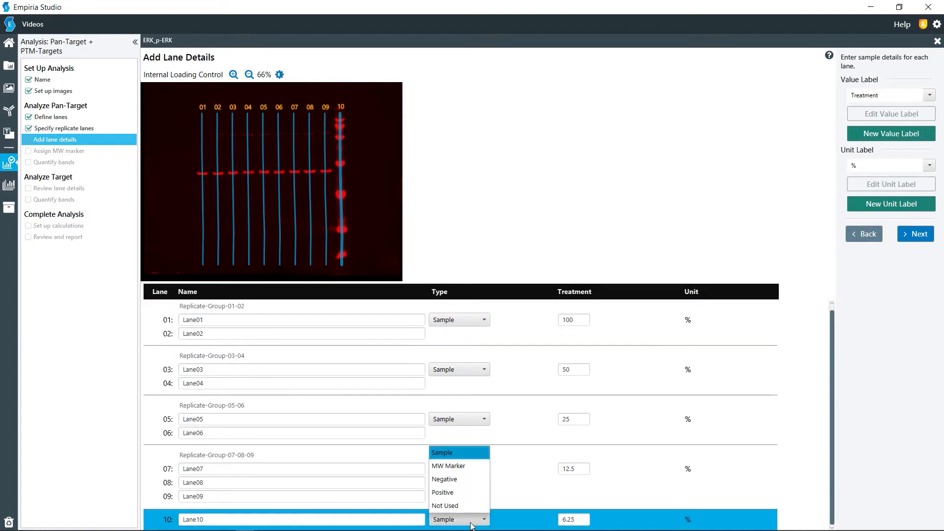
click(471, 467)
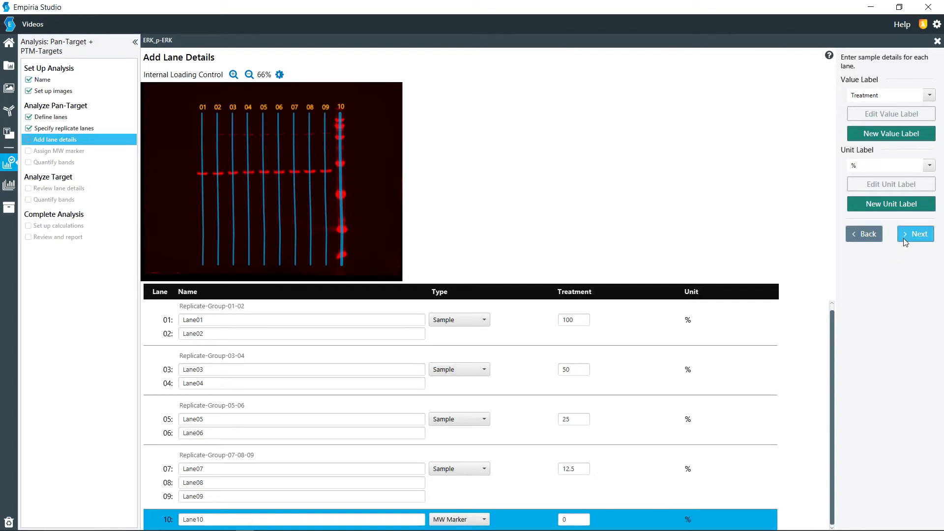
click(915, 234)
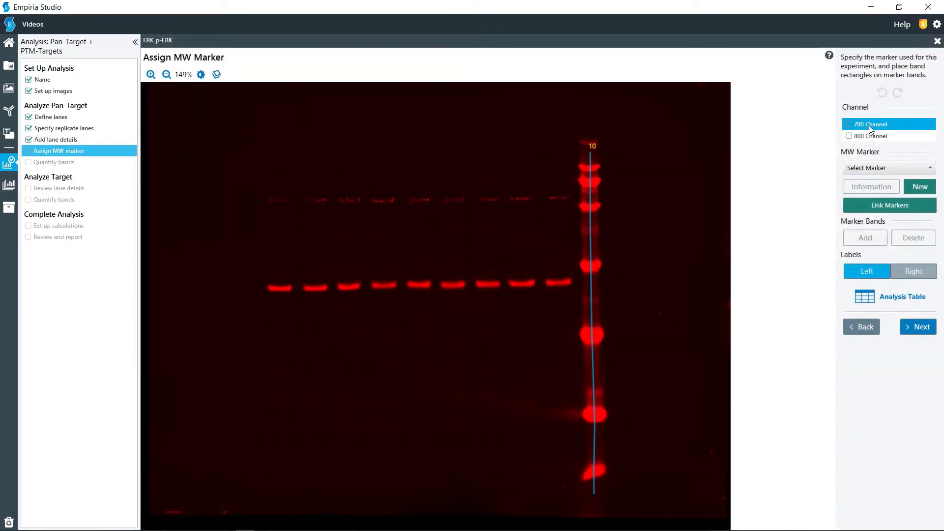
Step: Assign the Chameleon Duo 700 marker to the 700 channel and place band rectangles on the upper six marker bands in lane 10
click(873, 168)
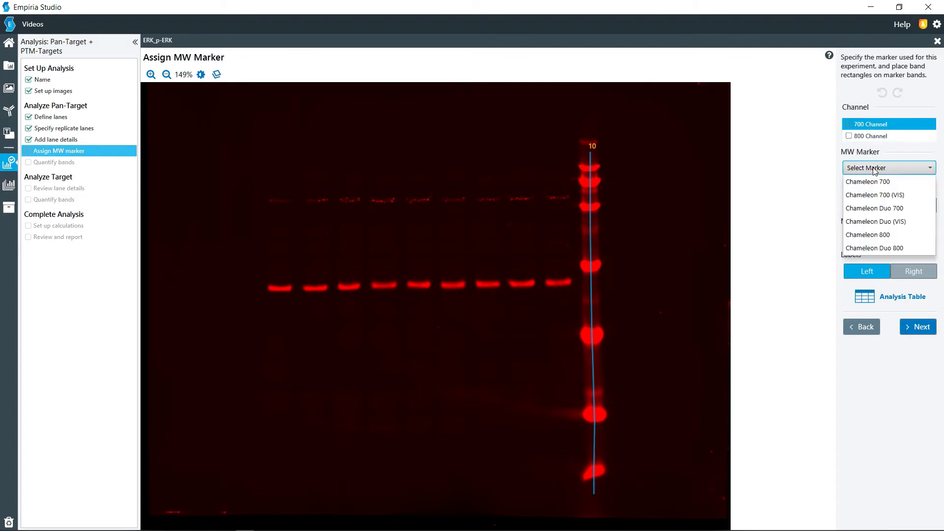
click(880, 210)
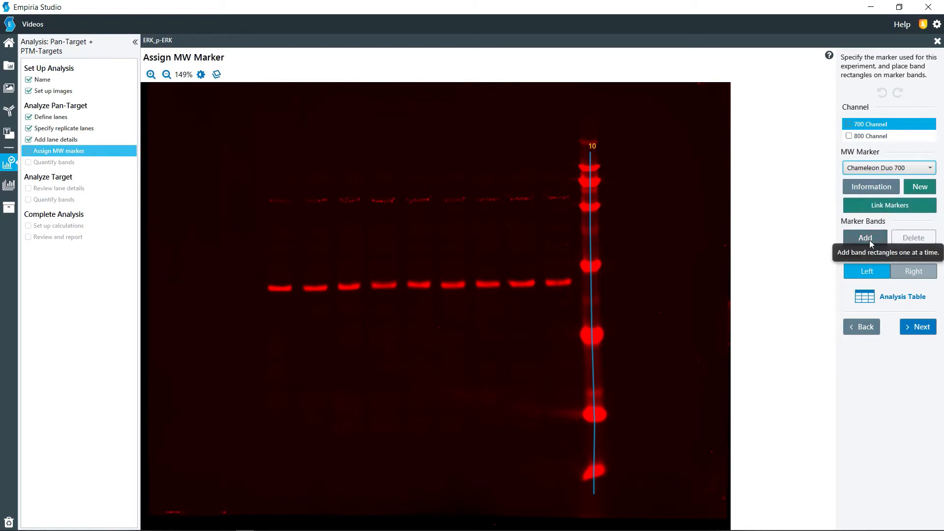
click(865, 238)
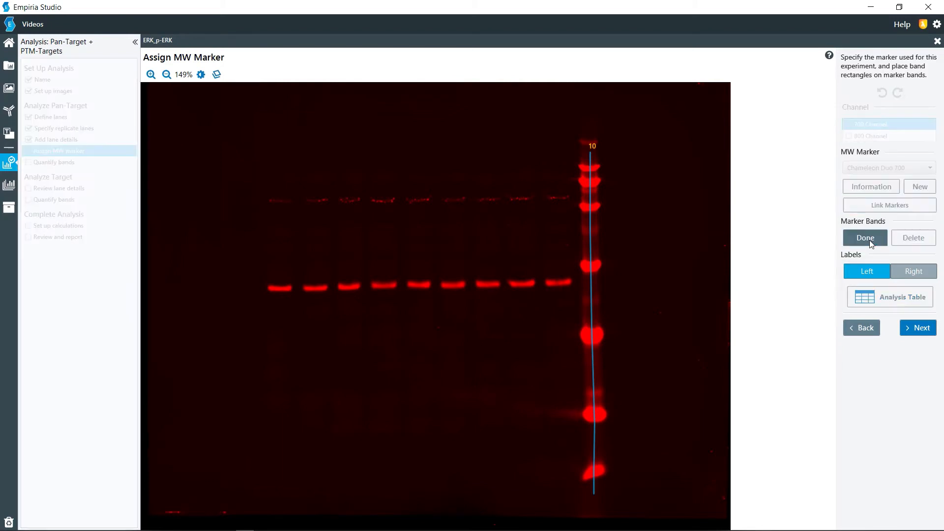
click(590, 167)
click(590, 182)
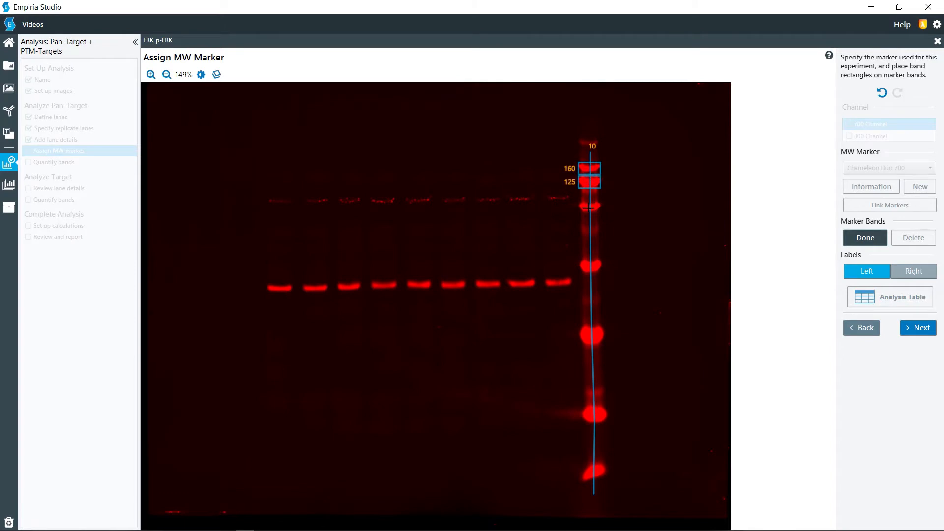
click(588, 207)
click(591, 267)
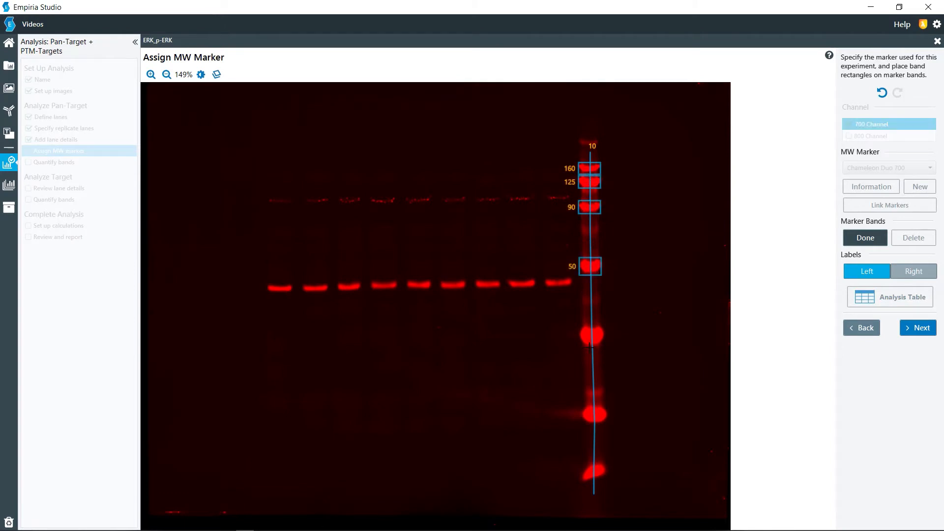
click(592, 335)
click(593, 415)
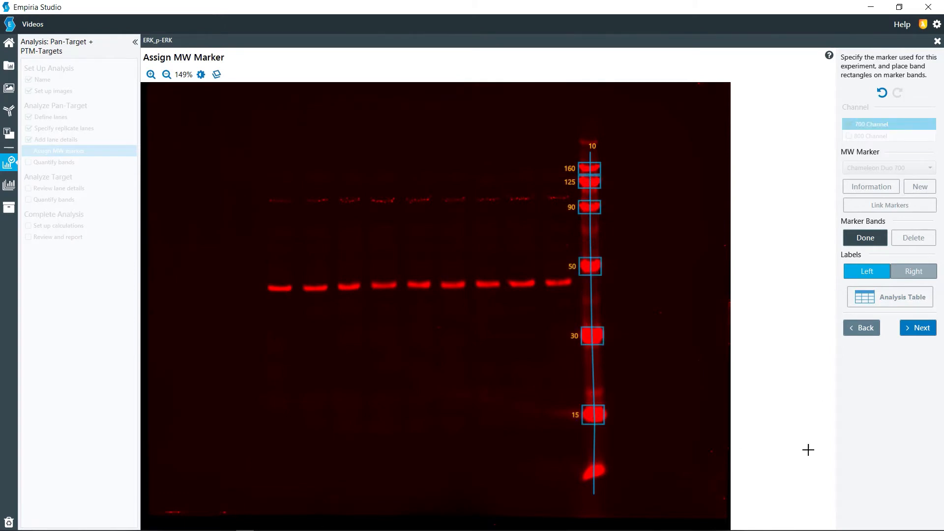
click(863, 239)
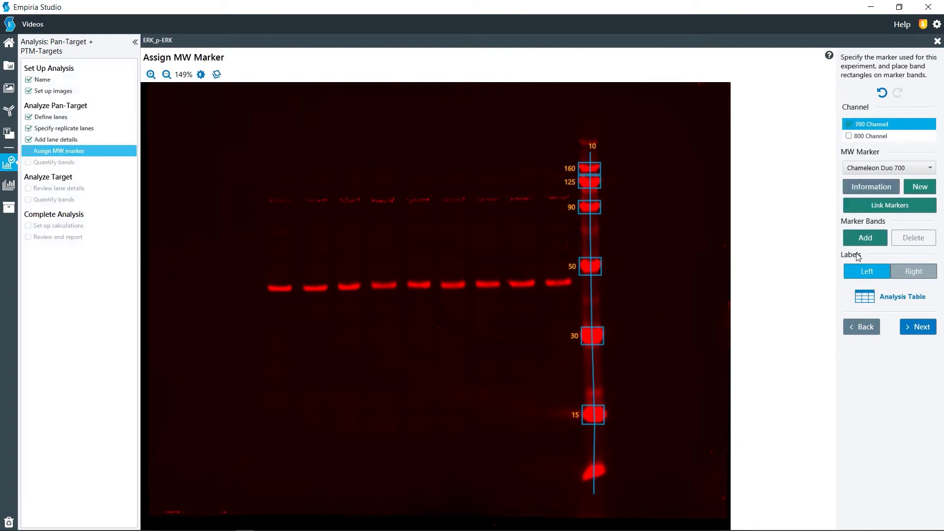
Step: Assign the Chameleon Duo 800 marker to the 800 channel and place rectangles on lane 10's five marker bands below the topmost one
click(876, 136)
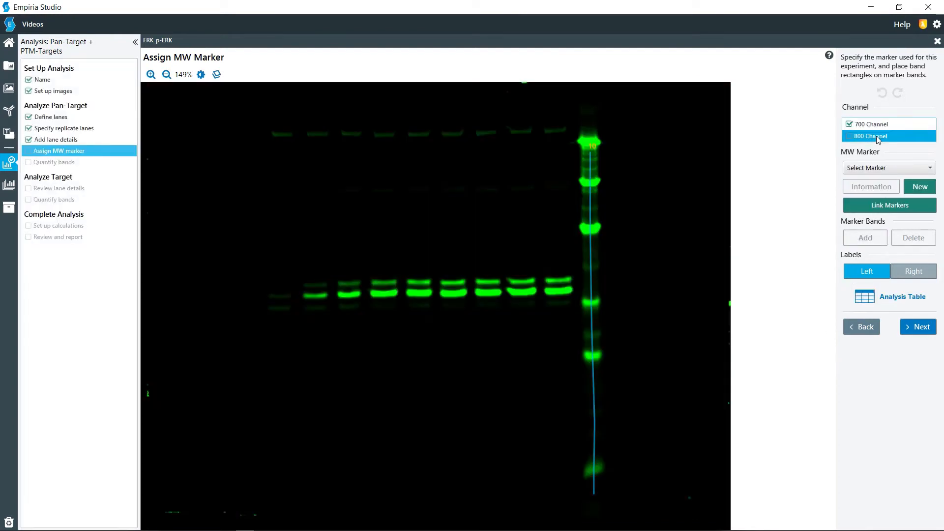
click(877, 168)
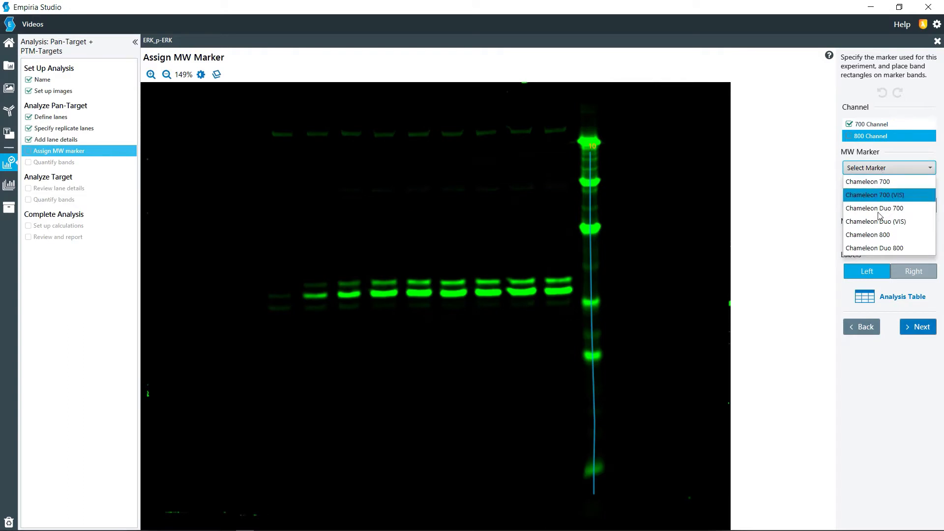
click(878, 248)
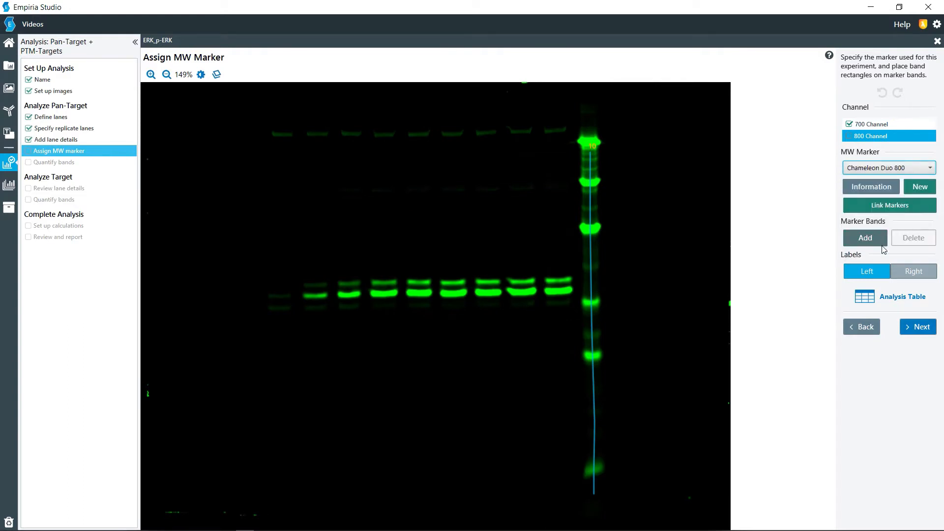
click(876, 238)
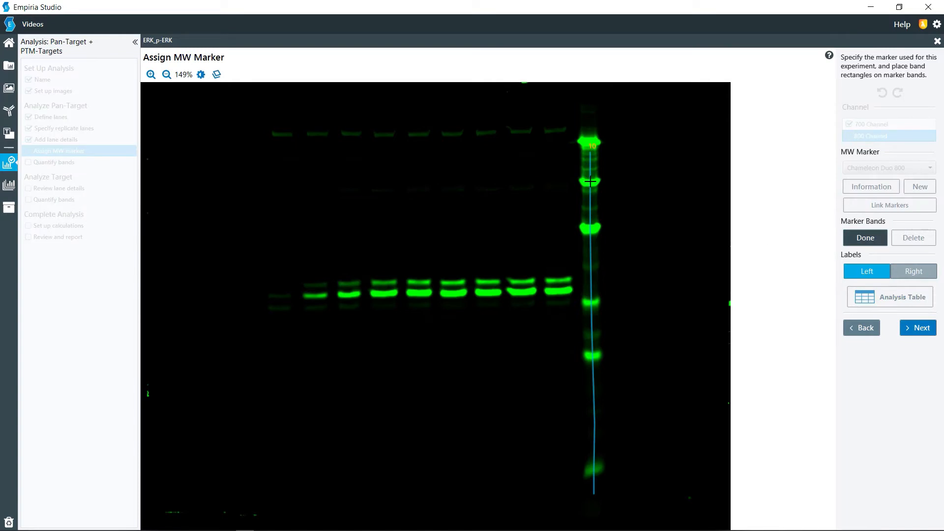
click(590, 182)
click(590, 227)
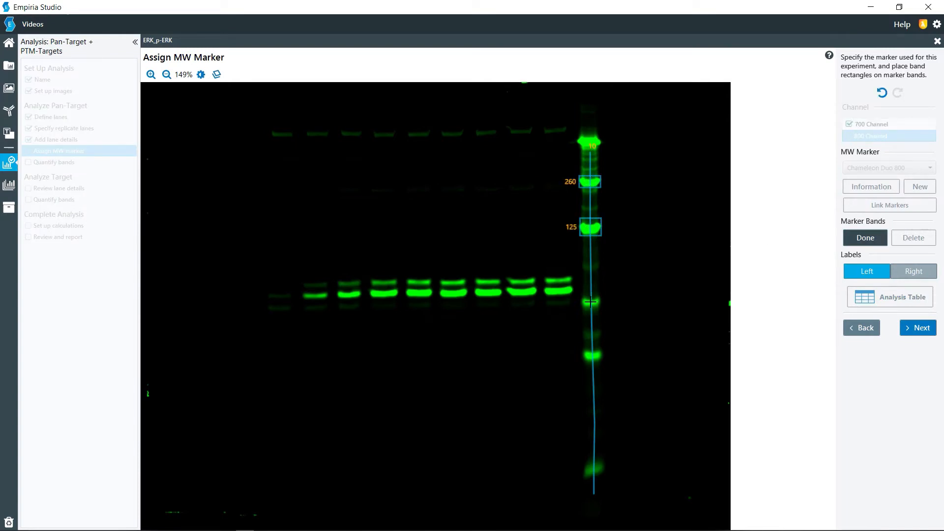
click(590, 301)
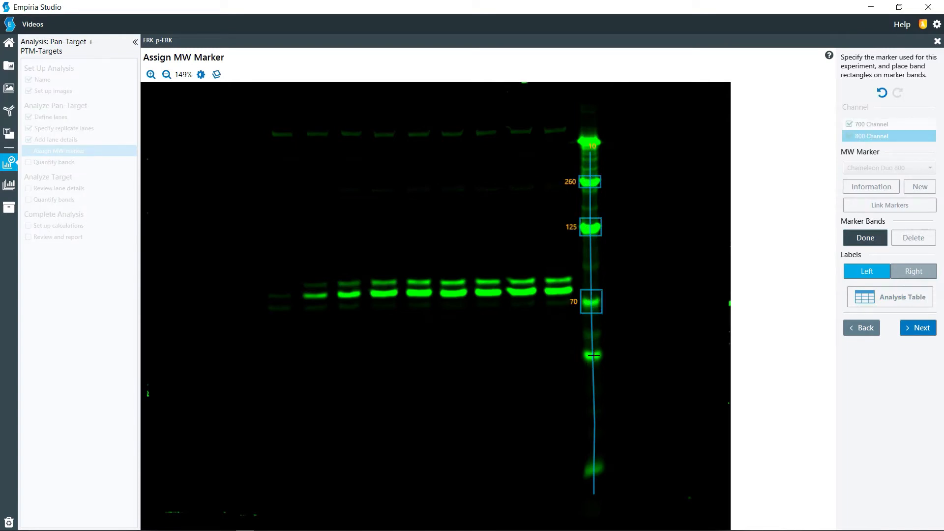
click(593, 355)
click(590, 471)
click(864, 237)
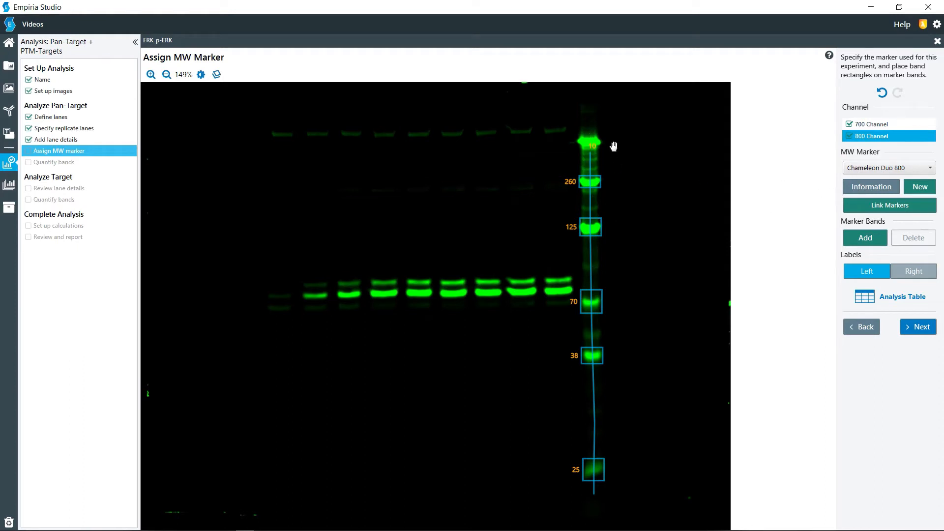
Step: Remove the 260 band from the 800 channel marker definition, save it as Chameleon Duo 800_2, and continue to band quantification
click(872, 189)
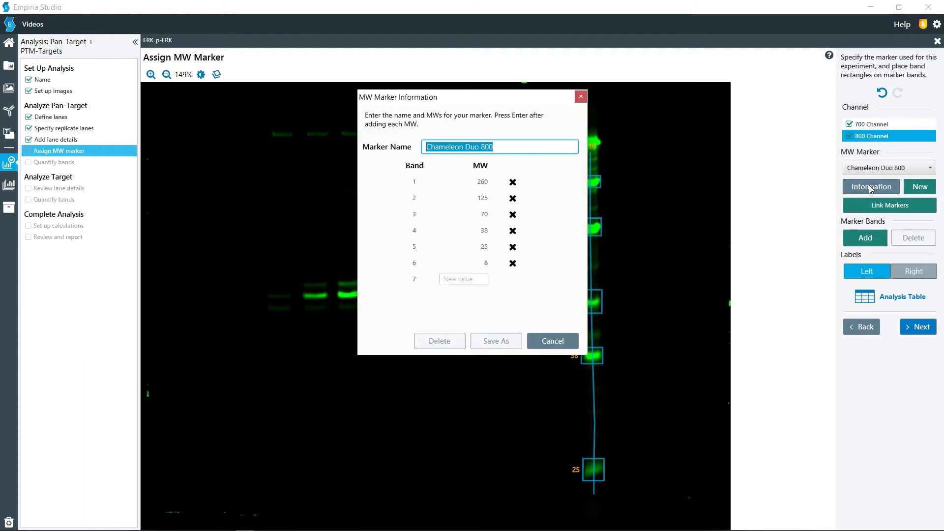
click(513, 183)
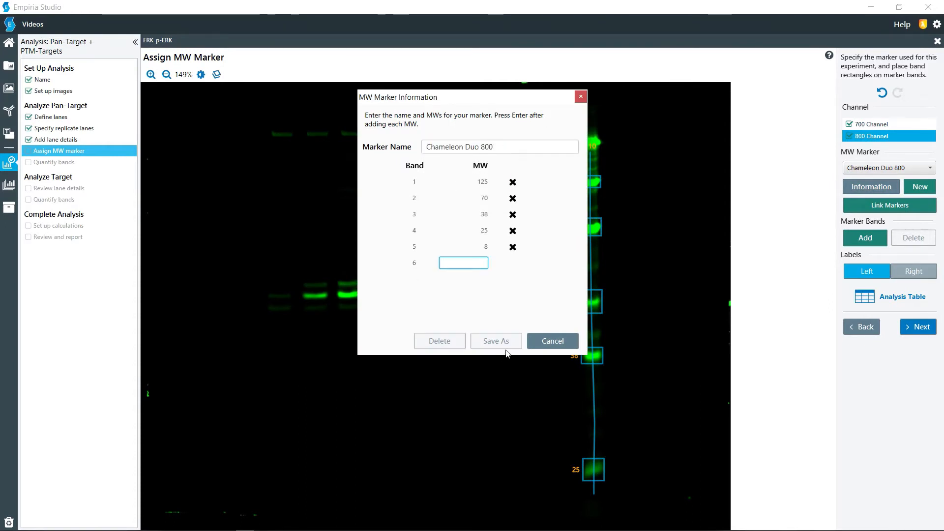
click(504, 148)
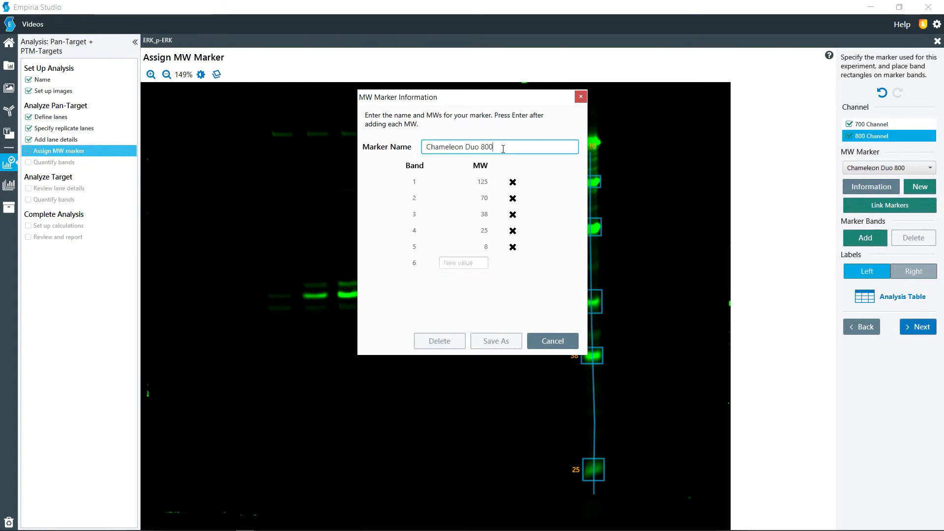
text(_2)
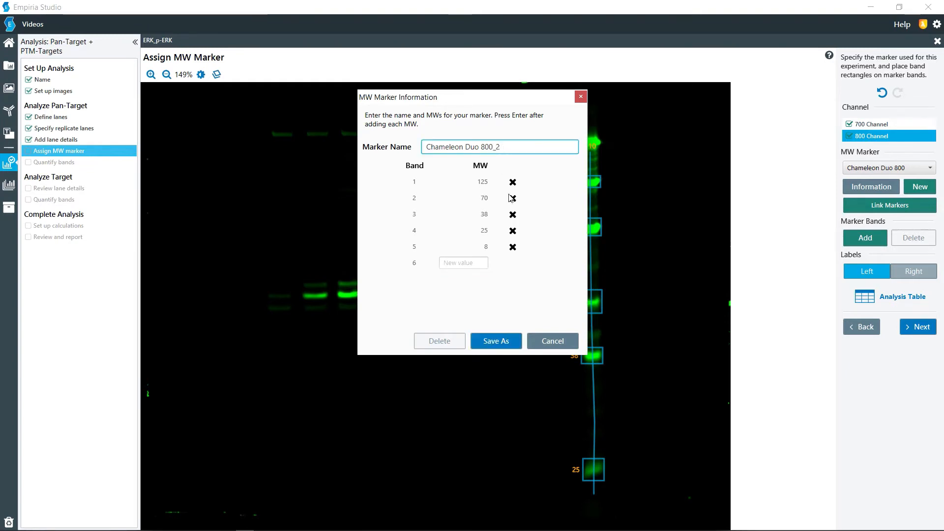
click(495, 341)
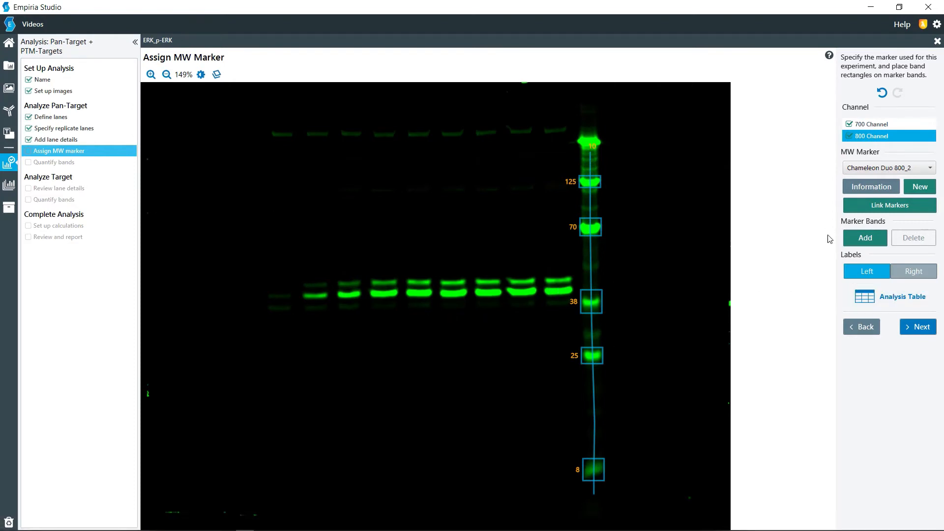
click(921, 327)
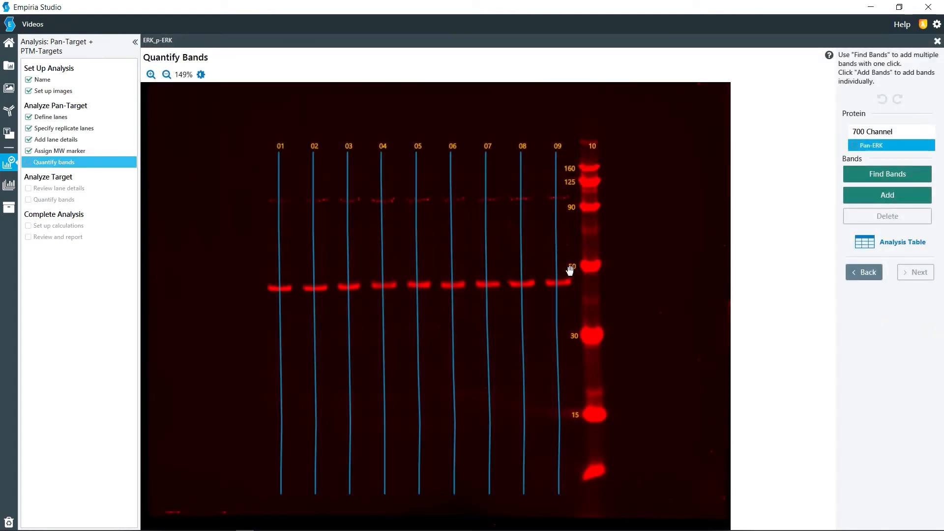
Step: Find the Pan-ERK bands in lanes 1 to 9 along the band row just below the 50 kDa marker
click(871, 144)
click(875, 173)
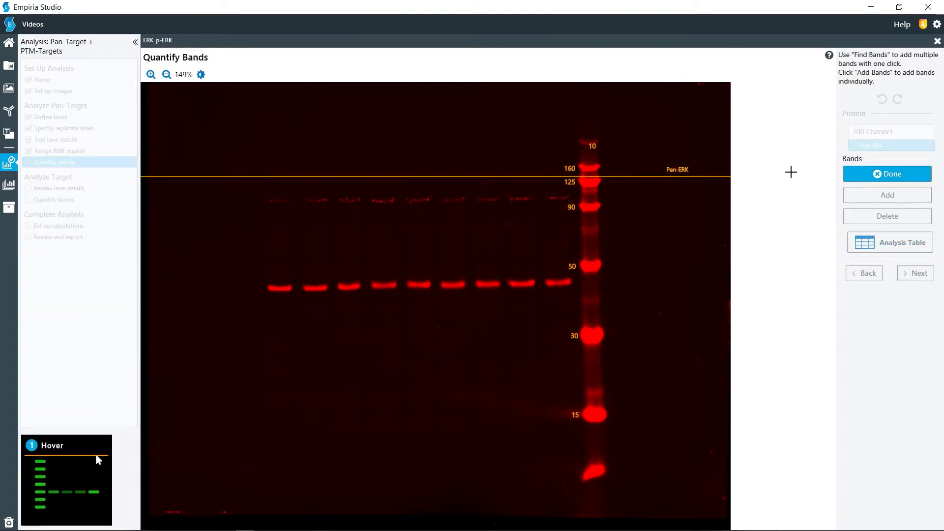
click(455, 285)
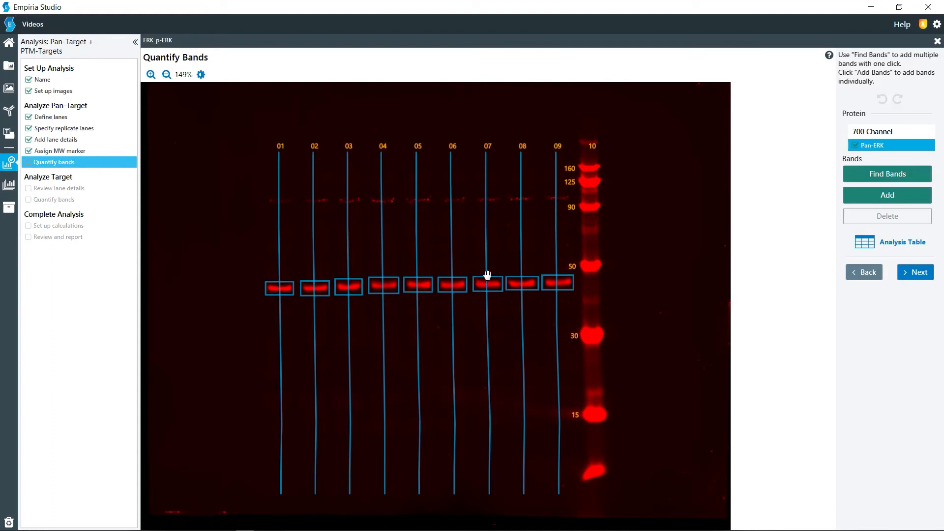
Step: Adjust the Pan-ERK band rectangle in lane 4 and continue to the lane details review for the target
click(380, 285)
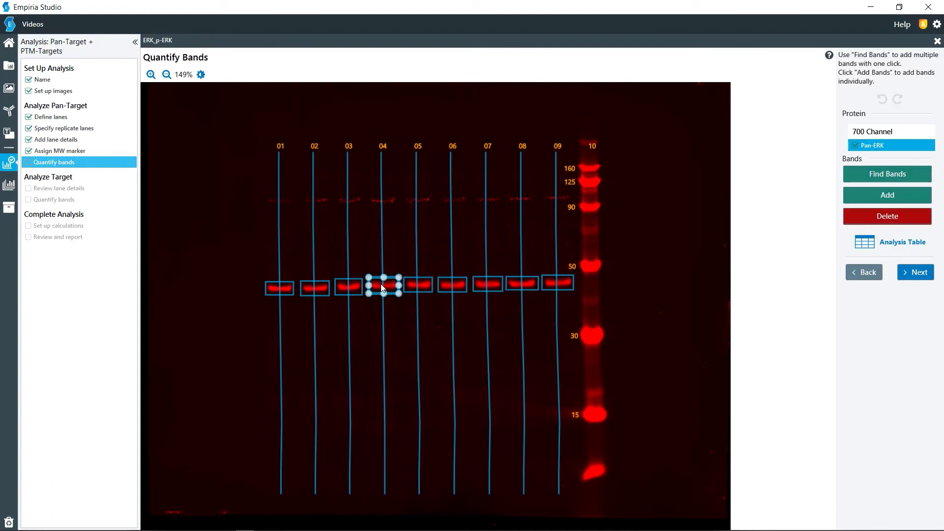
mouse_move(383, 278)
mouse_down()
mouse_move(387, 225)
mouse_move(391, 311)
mouse_move(390, 288)
mouse_up()
click(911, 274)
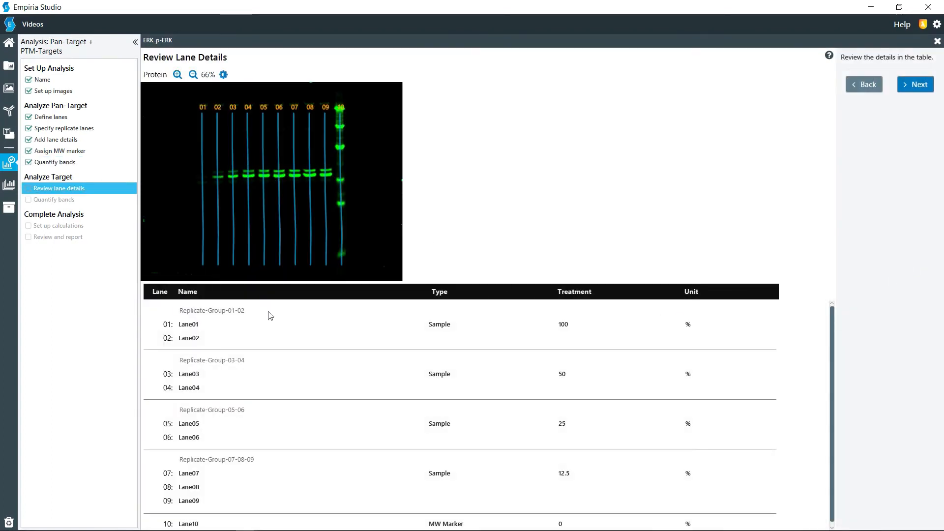
Step: Check the lane details, continue to target band quantification, and find the p-erk1 bands along the lower band row just above the 38 kDa marker
scroll(270, 318, down, 1)
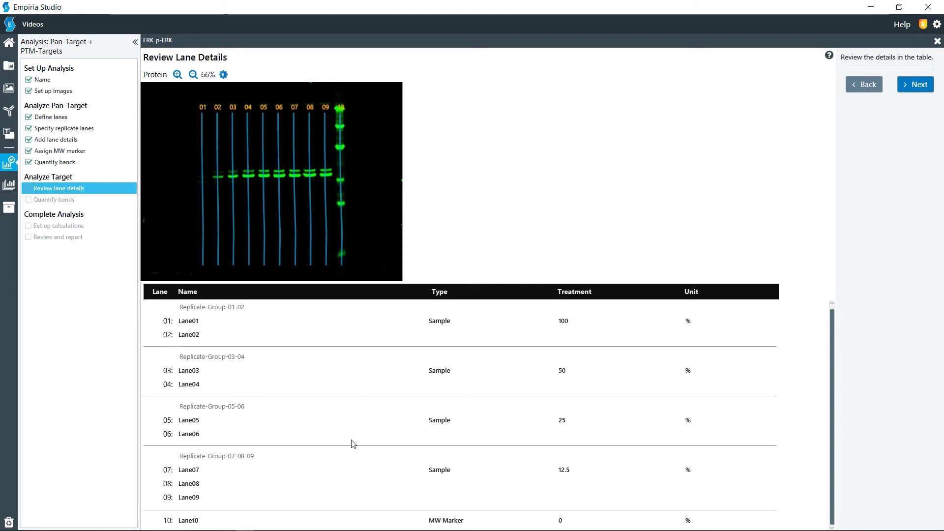
click(908, 87)
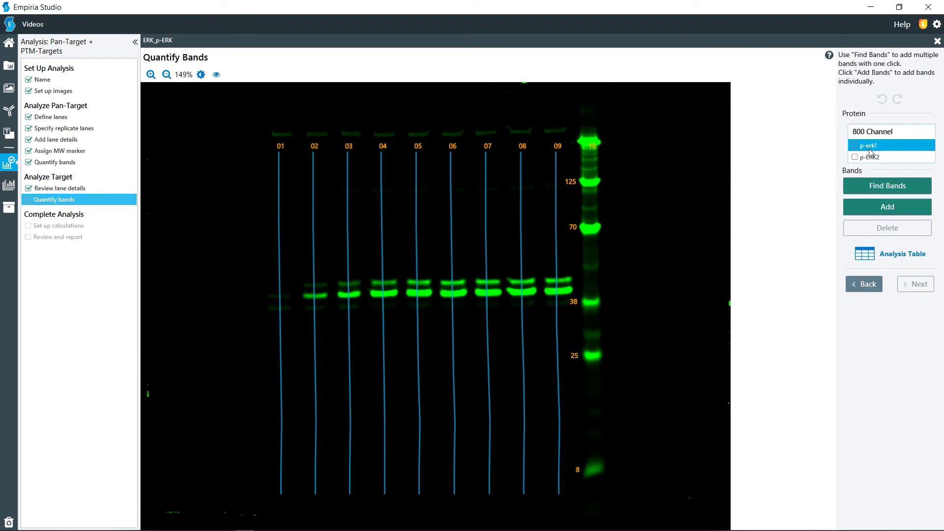
click(872, 191)
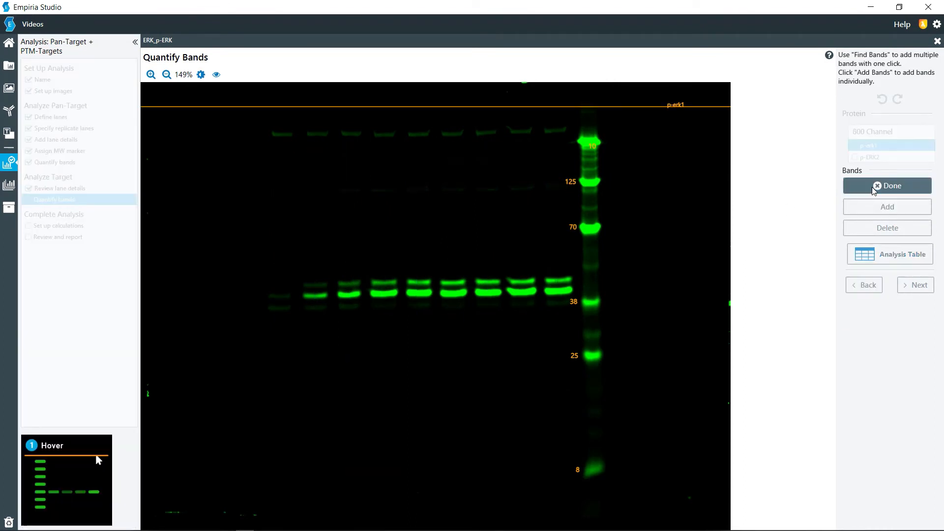
click(418, 293)
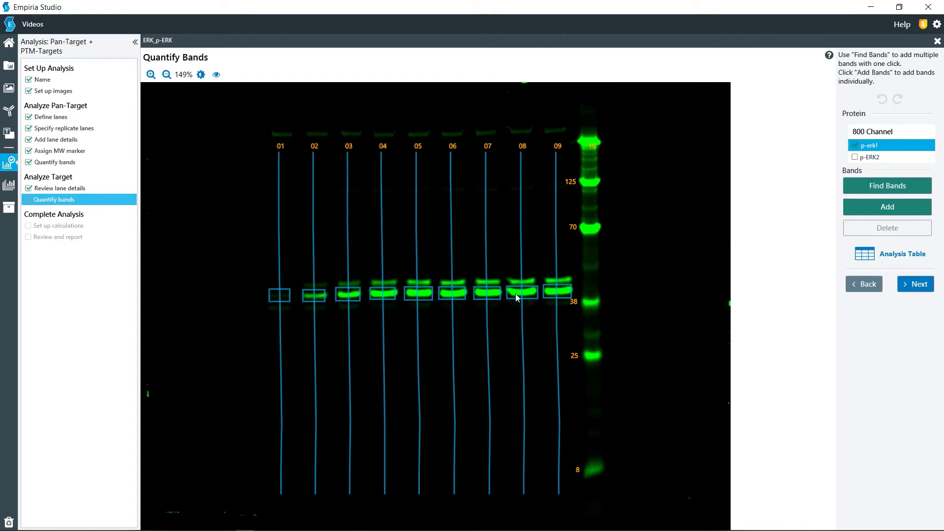
Step: Widen the p-erk1 band rectangle in lane 4 slightly toward lane 5 so it covers the full band
click(498, 298)
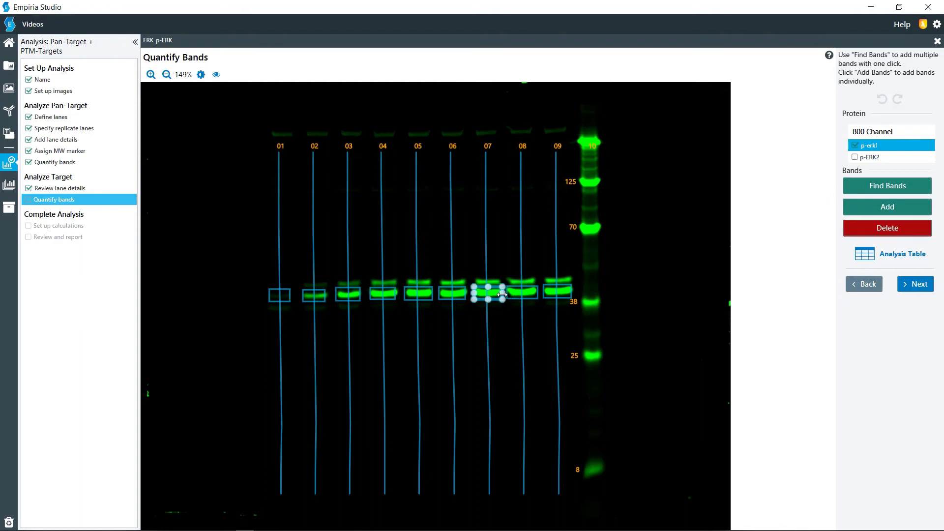
click(465, 295)
click(388, 295)
drag(398, 293, 403, 293)
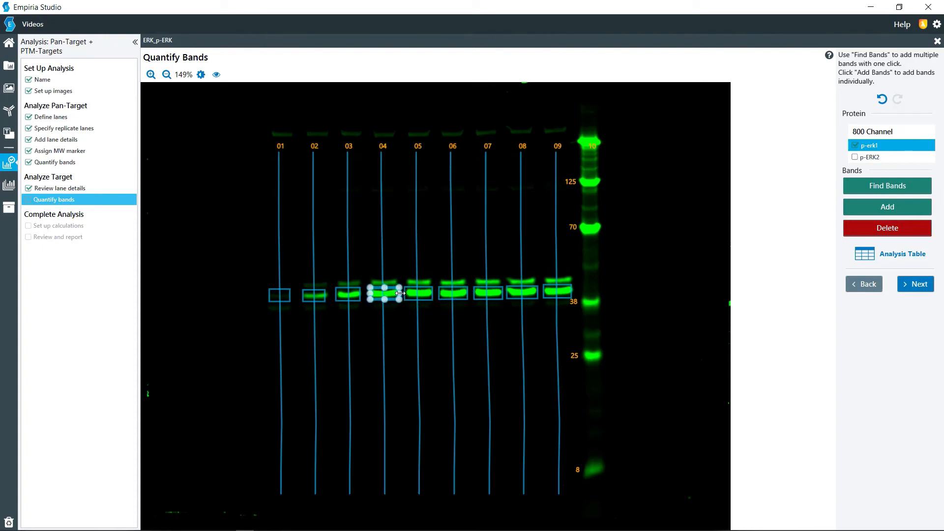
click(674, 277)
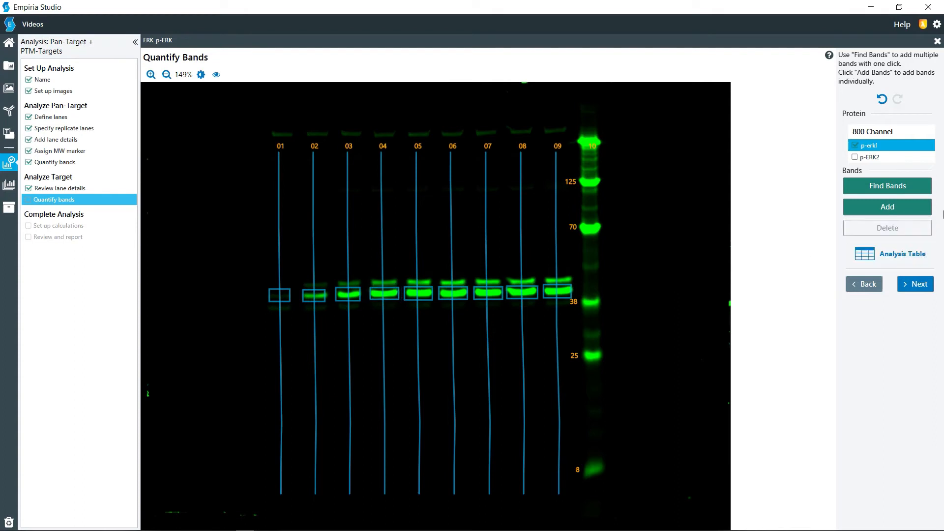
Step: Find the p-ERK2 bands in lanes 1 to 9 along the fainter band row directly above the p-erk1 bands
click(877, 158)
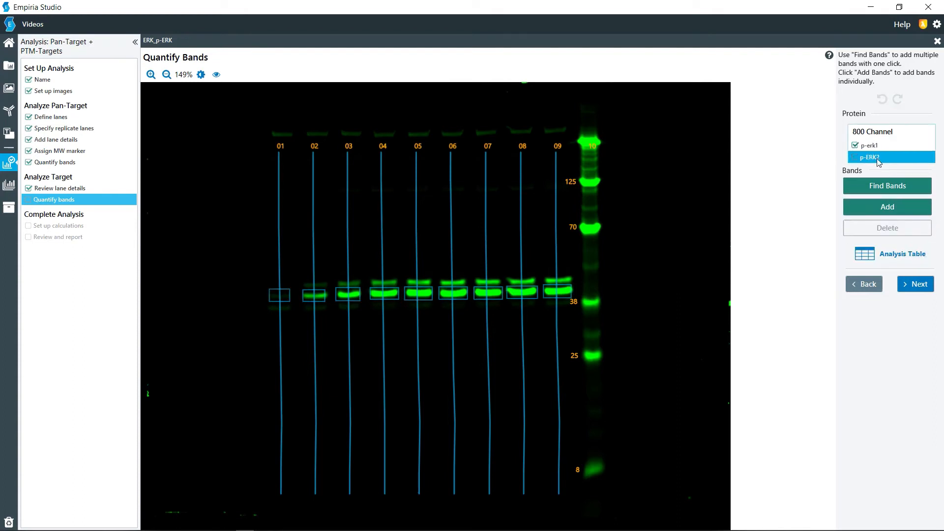
click(879, 185)
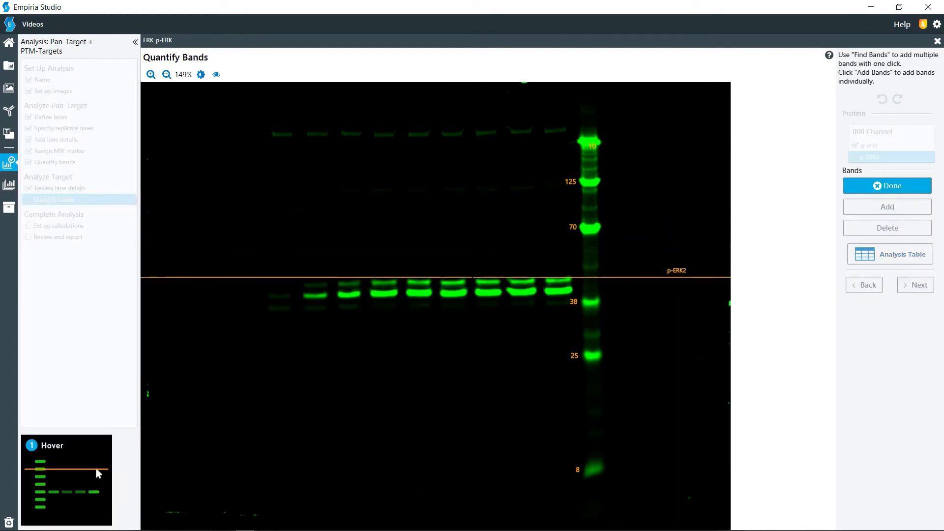
click(470, 282)
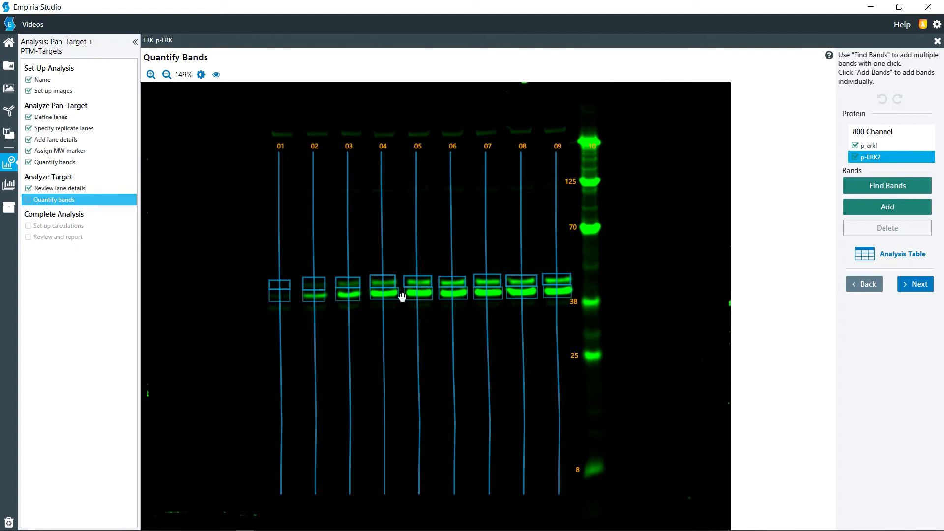
Step: Review the Protein Analysis Table for p-ERK2 and p-erk1, checking signal and variation of each replicate group
click(872, 258)
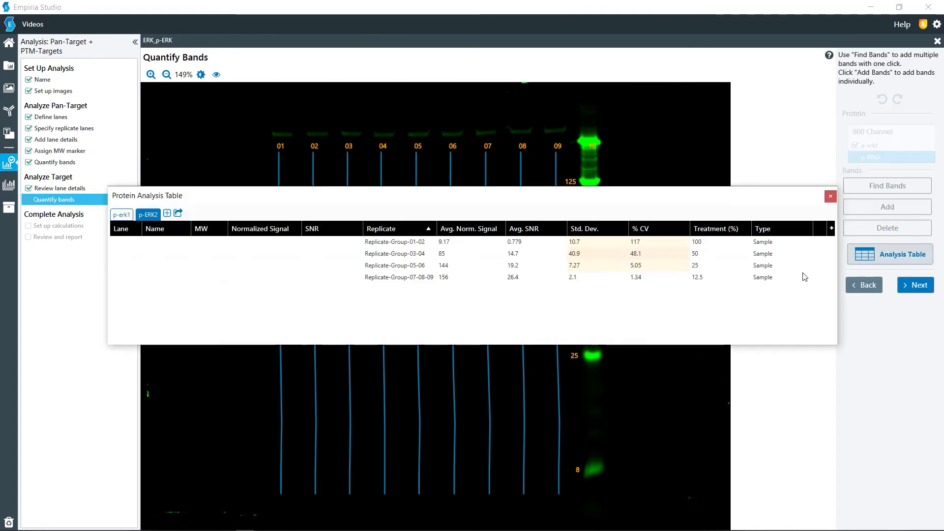
click(122, 215)
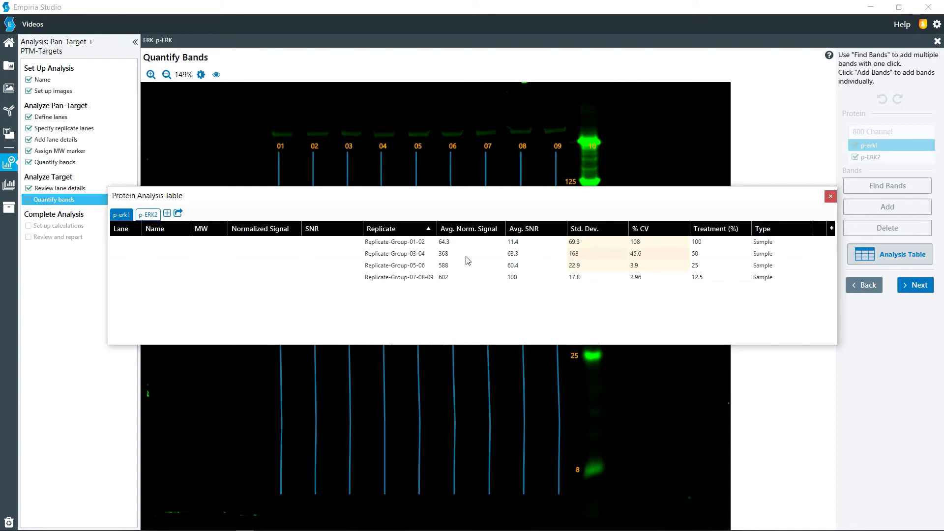
click(830, 196)
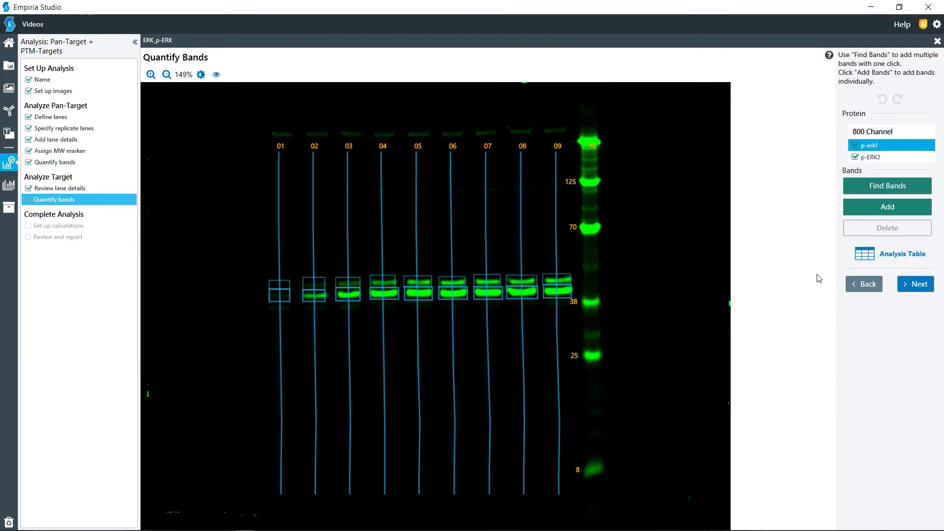
Step: Continue to the calculation setup for p-erk1, make Replicate-Group-01-02 the control, and include all the other replicate groups in the chart
click(918, 286)
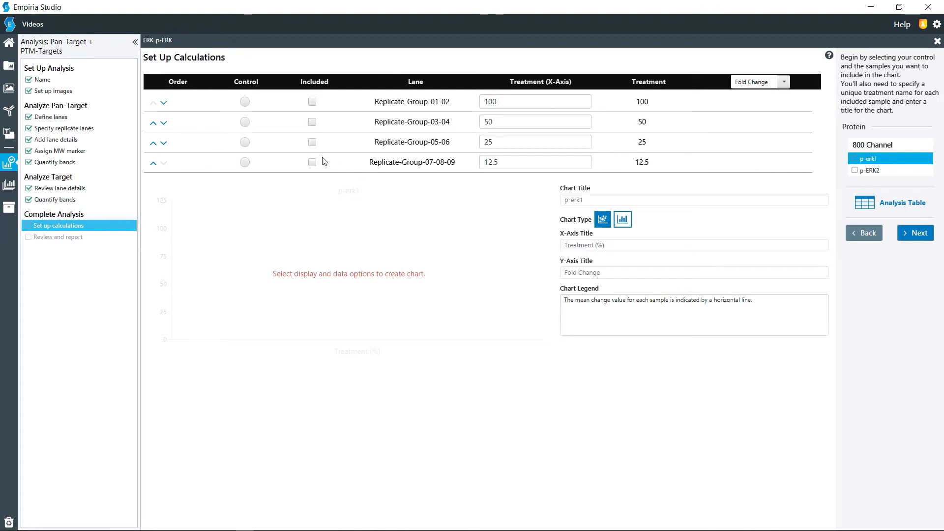
click(244, 101)
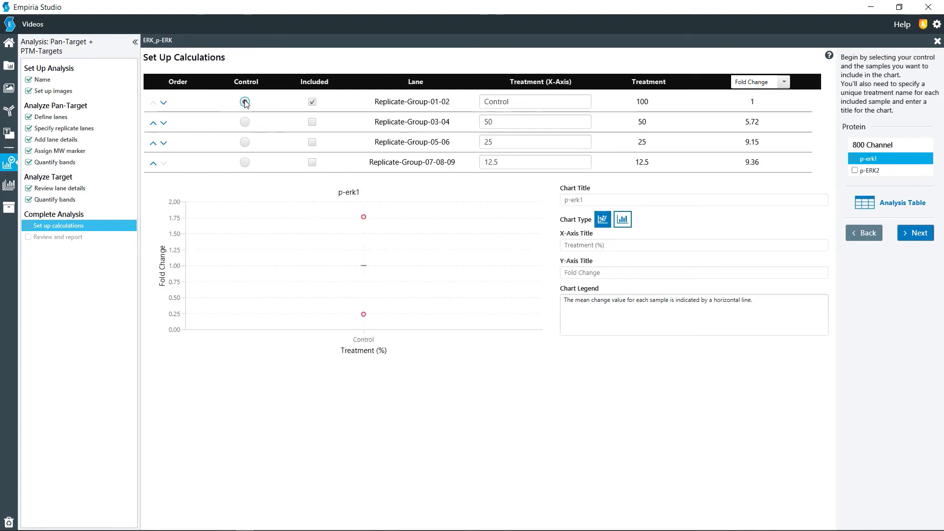
click(312, 122)
click(312, 142)
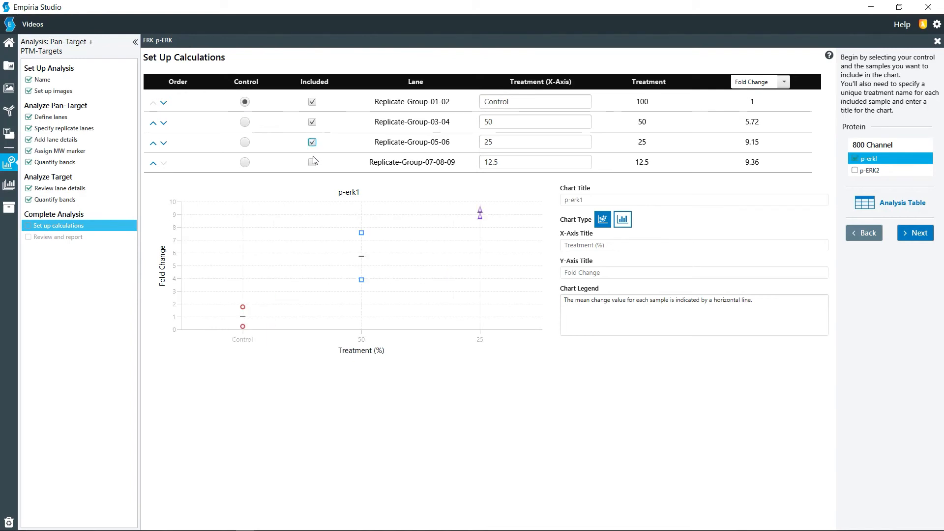
click(312, 162)
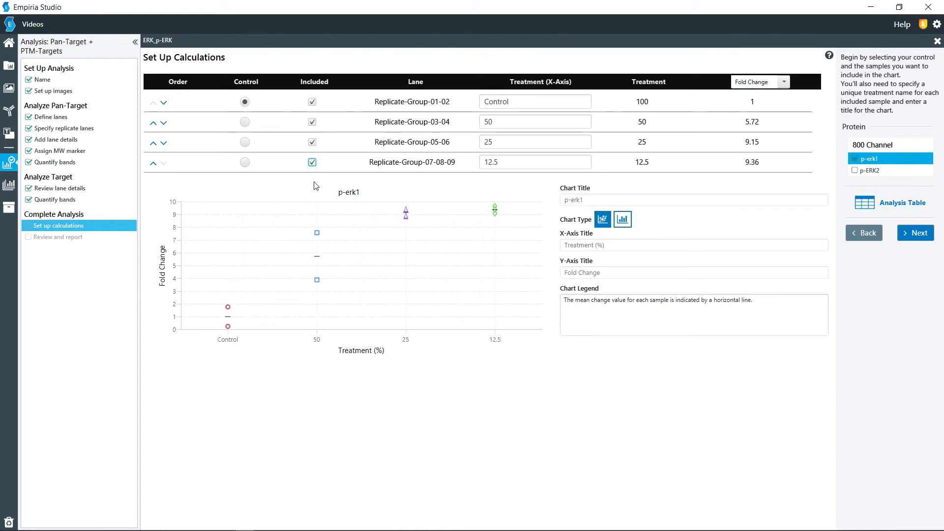
Step: Report the p-erk1 results as % Change and display them as a bar chart
click(785, 83)
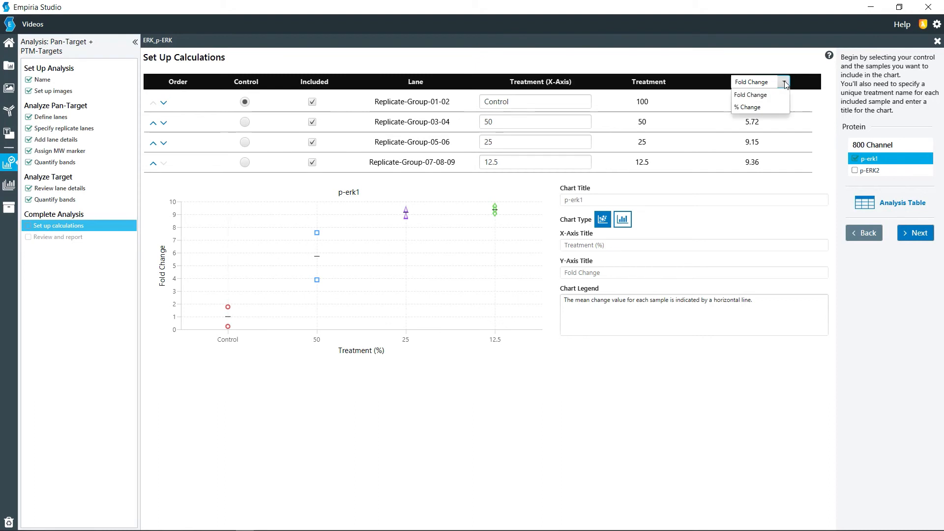
click(764, 107)
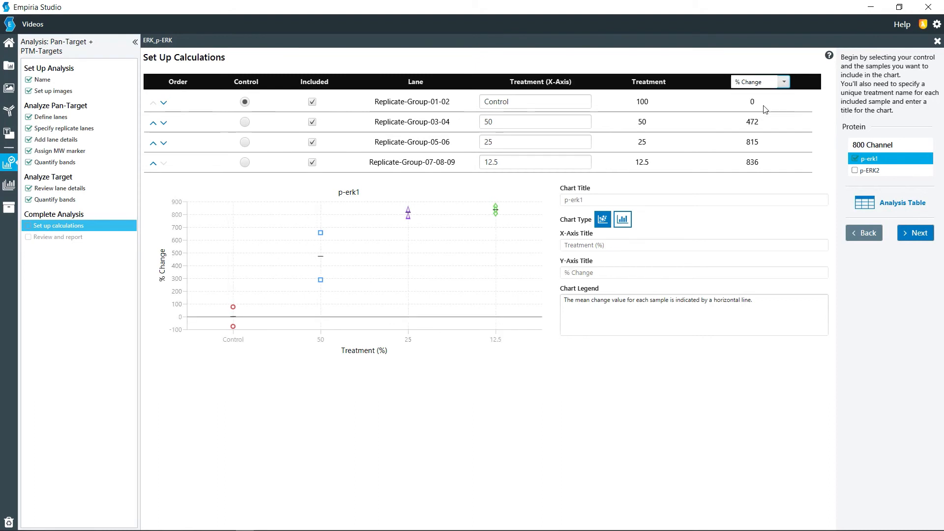
click(623, 222)
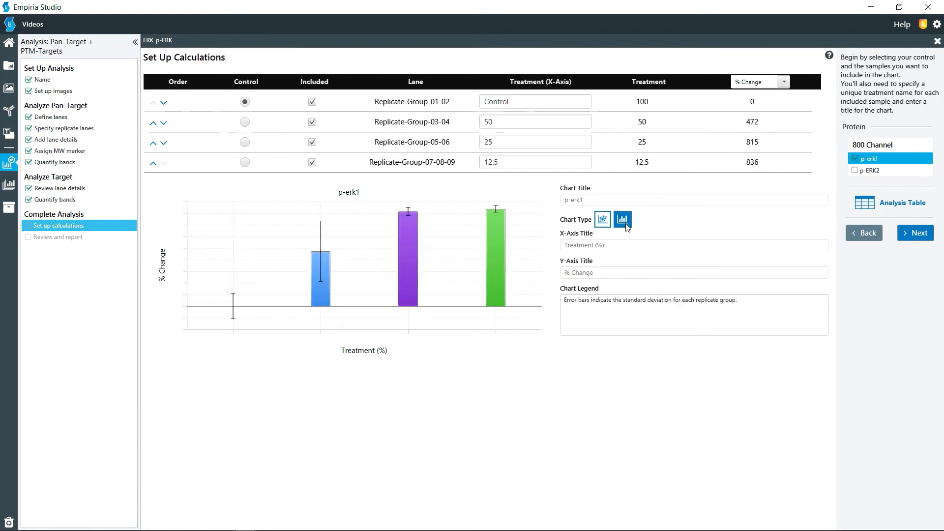
click(603, 225)
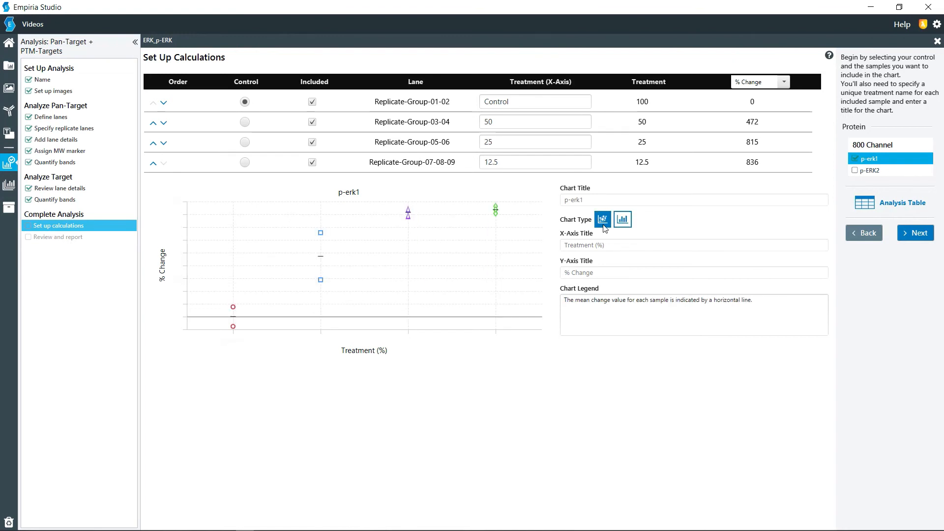
click(622, 224)
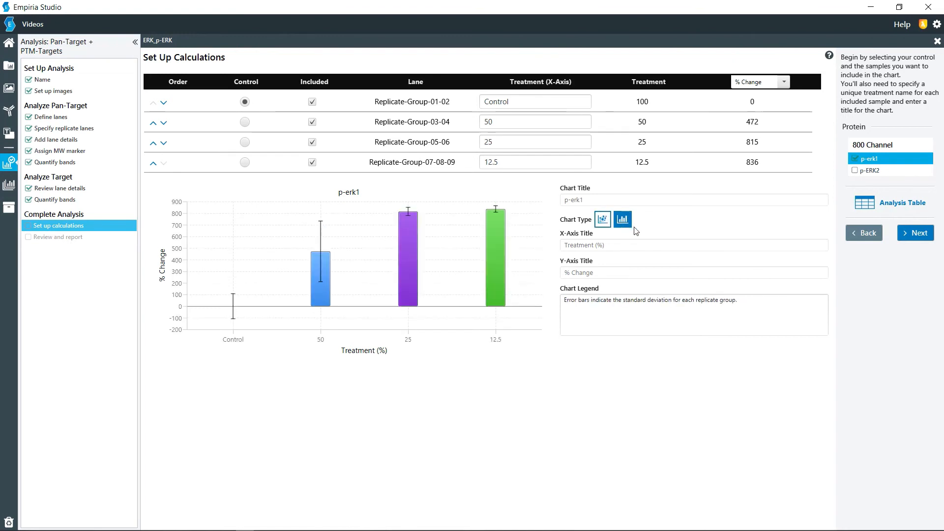
drag(642, 204, 560, 192)
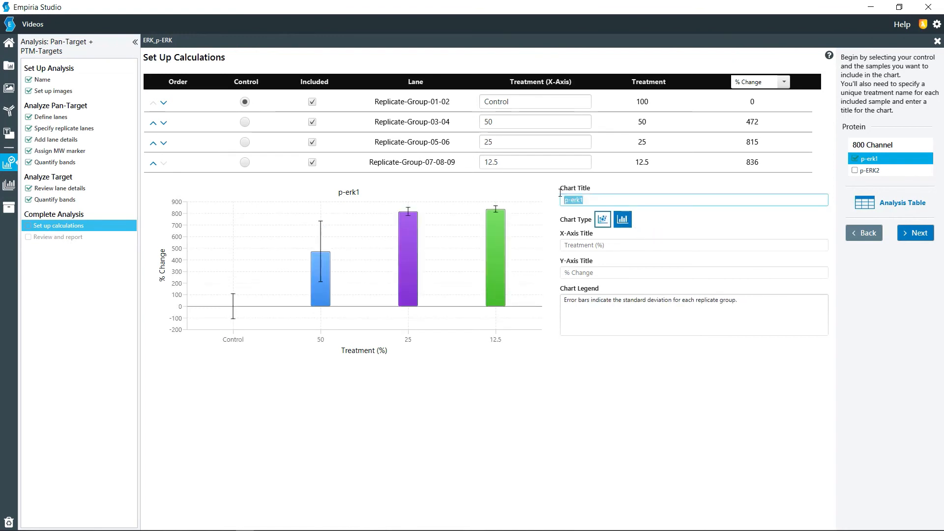
drag(610, 246, 563, 247)
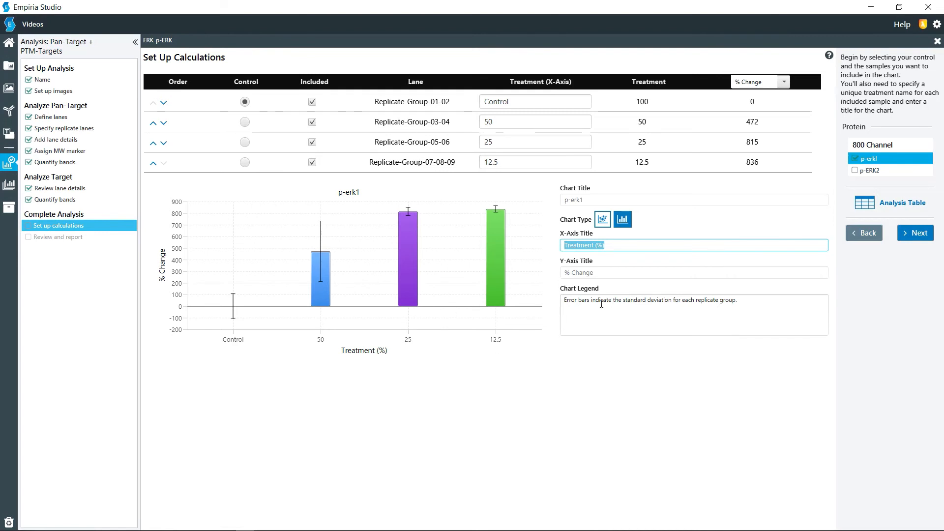
Step: Compare the p-erk1 and p-ERK2 analysis tables from the calculation setup, then close the table
click(862, 208)
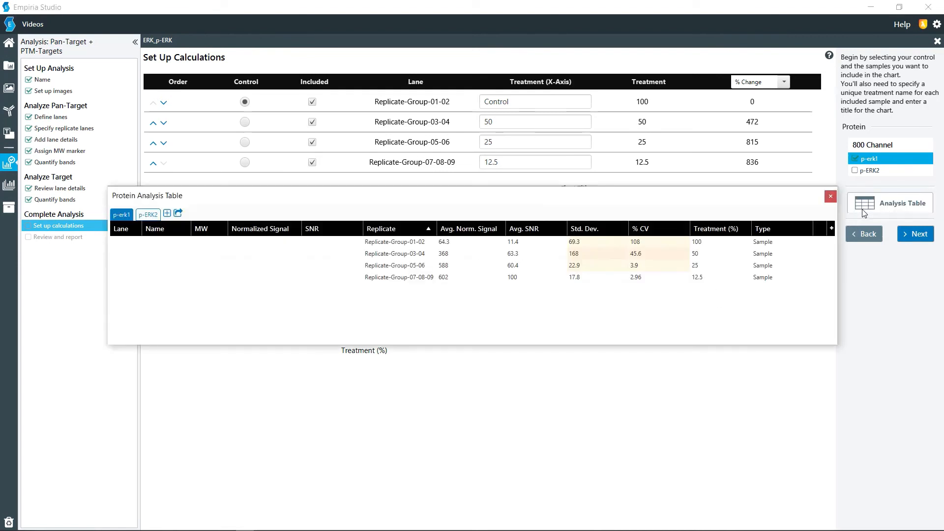
click(147, 215)
click(124, 215)
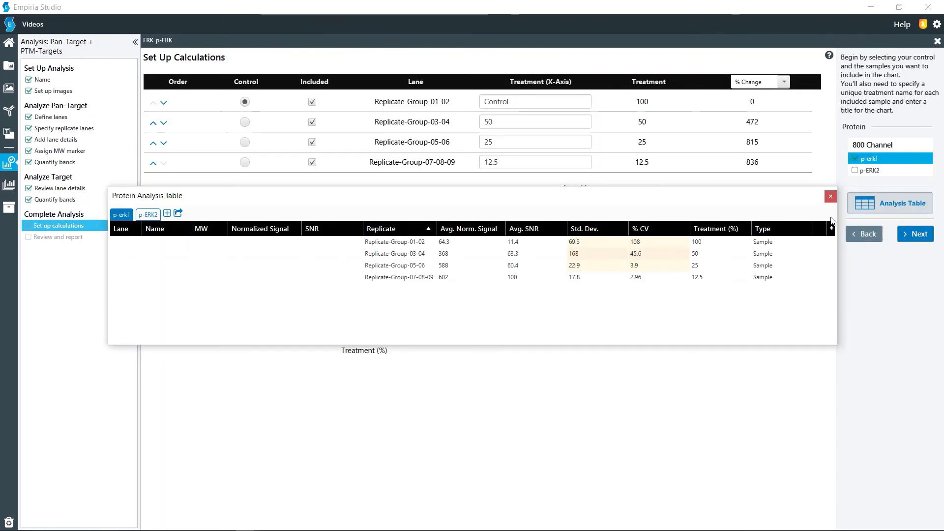
click(830, 198)
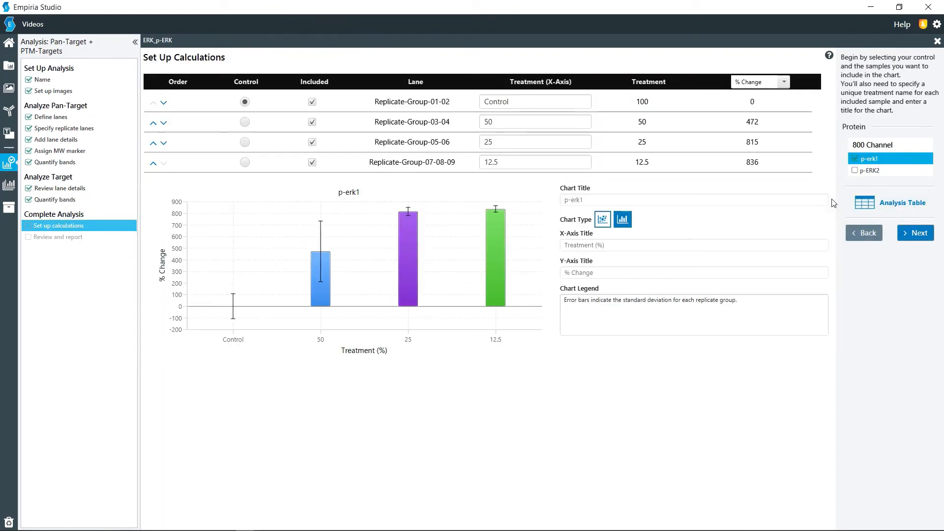
Step: Continue to the final report and review the ERK_p-ERK experiment information and the Pan-ERK loading control table
click(917, 233)
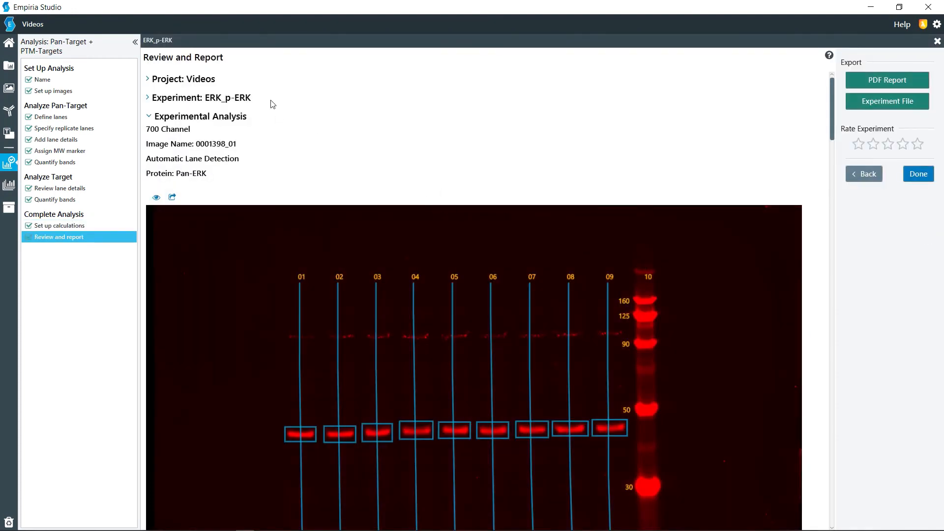
click(148, 98)
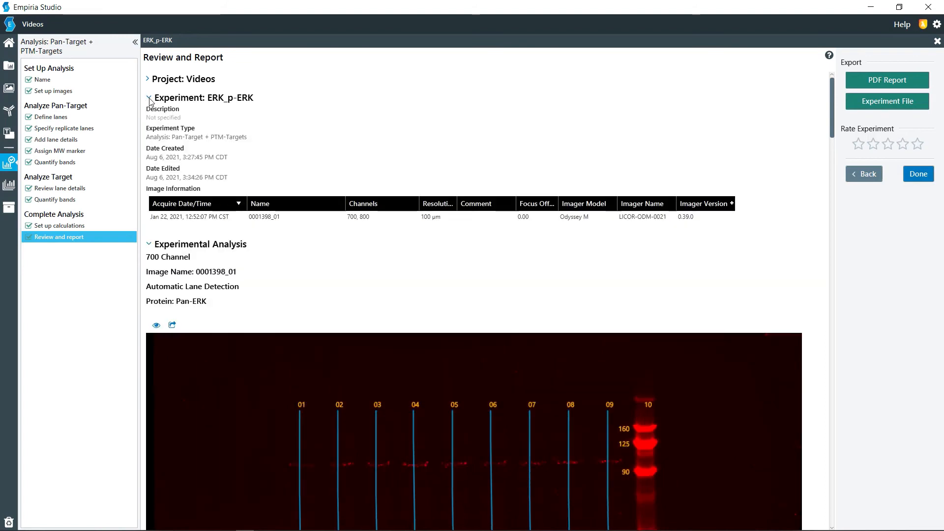
click(148, 98)
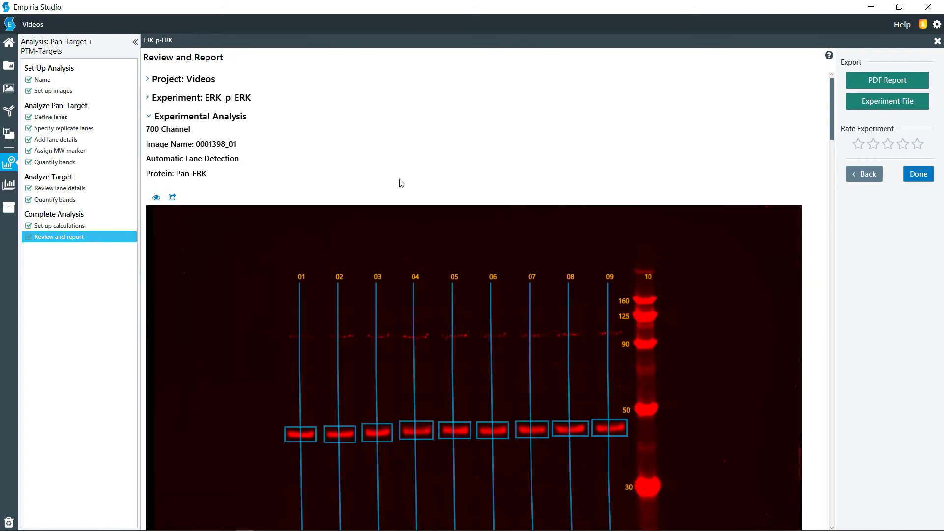
scroll(400, 183, down, 10)
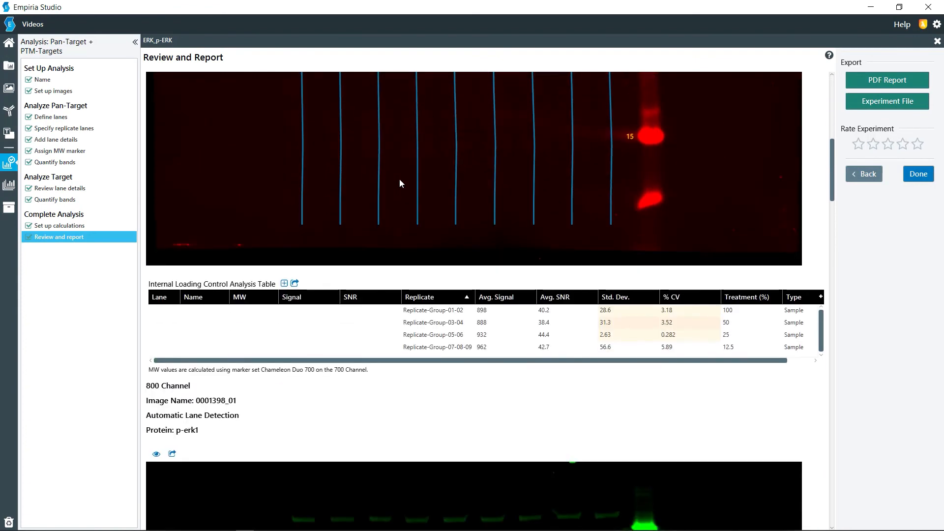
scroll(400, 183, down, 5)
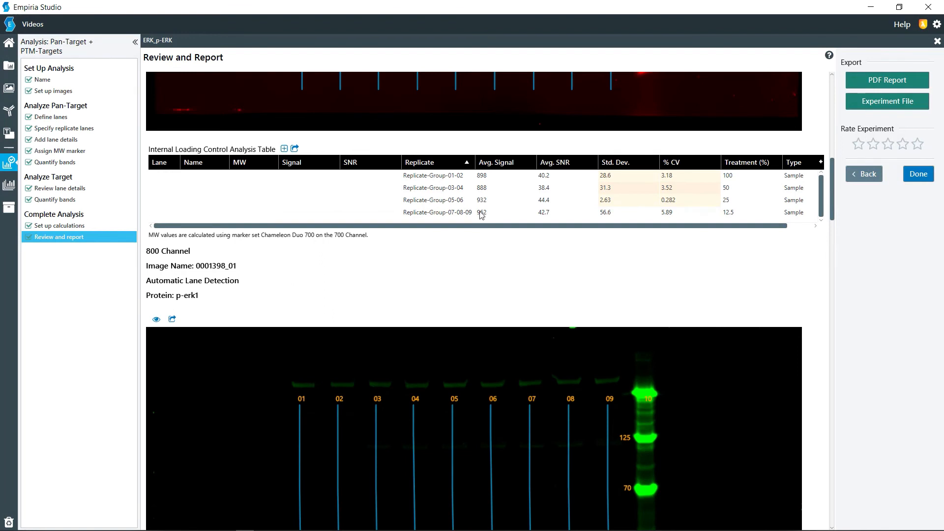
Step: Examine the export options for the loading control table and the p-erk1 blot image, including TIFF and PNG, and leave both without exporting
click(295, 149)
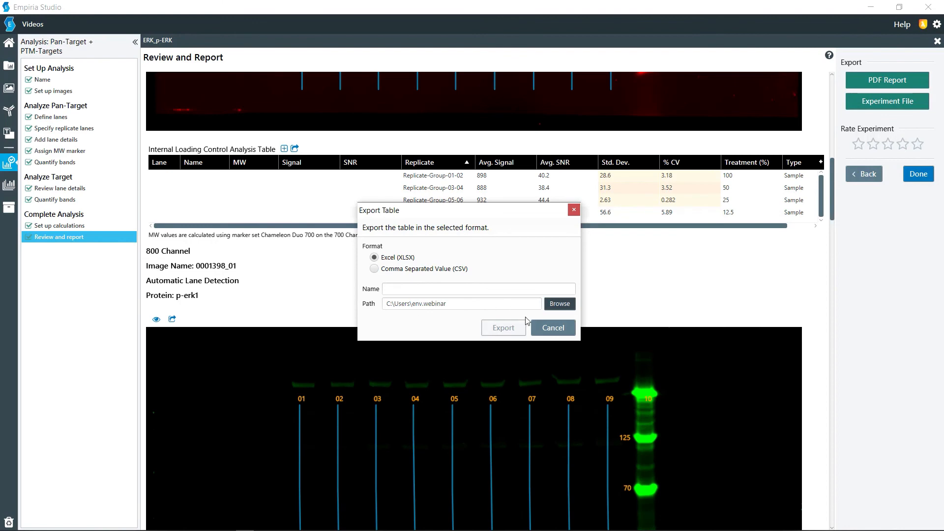
click(548, 329)
scroll(404, 233, down, 3)
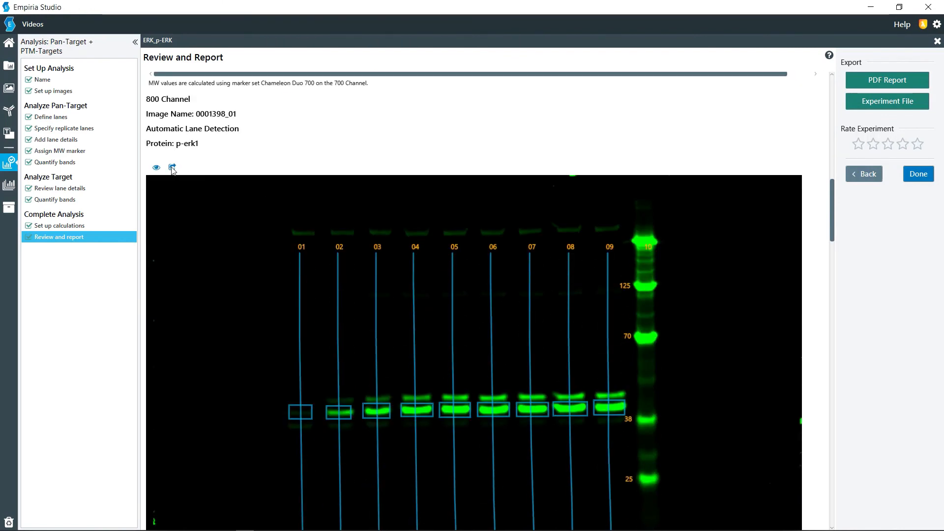
click(172, 168)
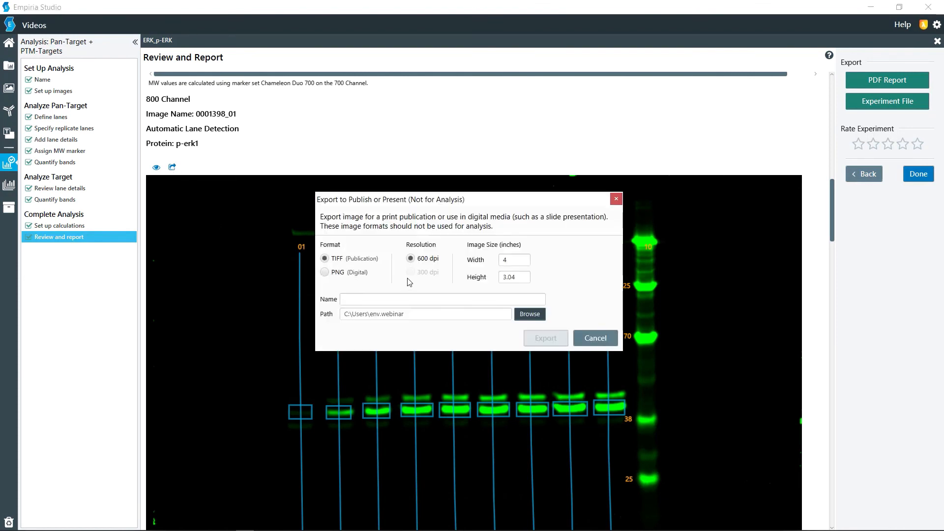
click(338, 273)
click(340, 260)
click(592, 339)
Step: Look through the rest of the report, down to the Experimental Observations, Next Steps and Summary fields
scroll(599, 354, down, 8)
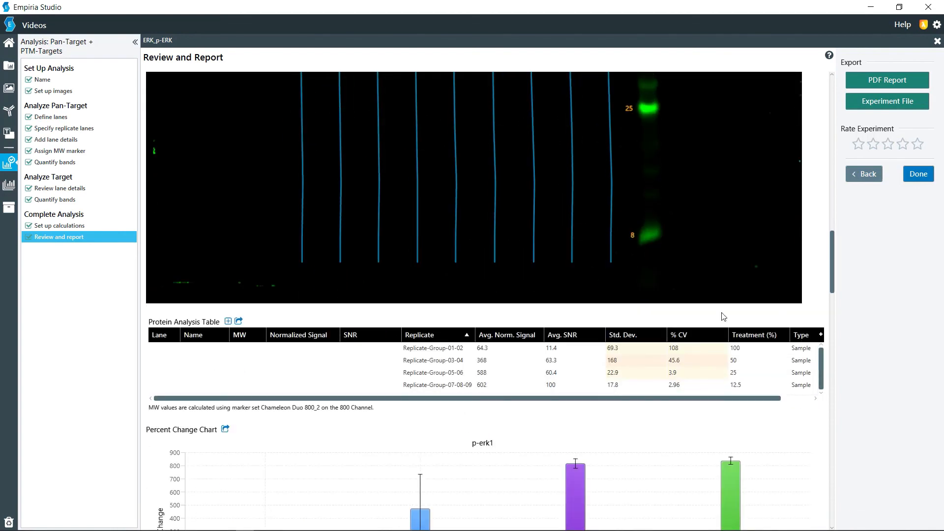
drag(833, 270, 841, 514)
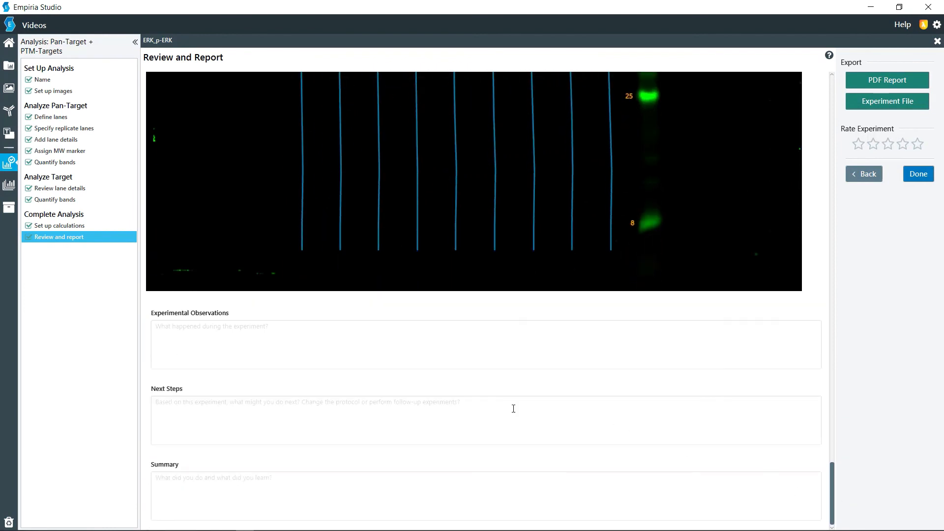
click(218, 333)
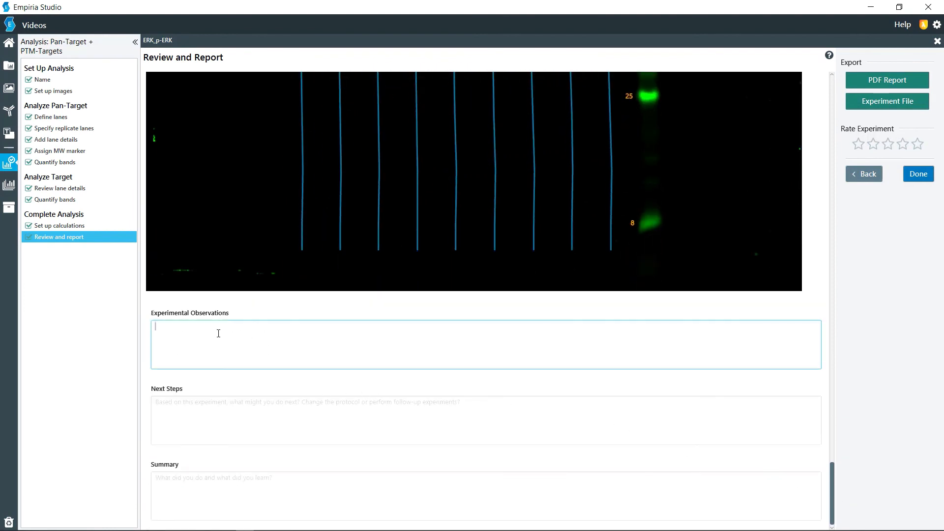
click(174, 402)
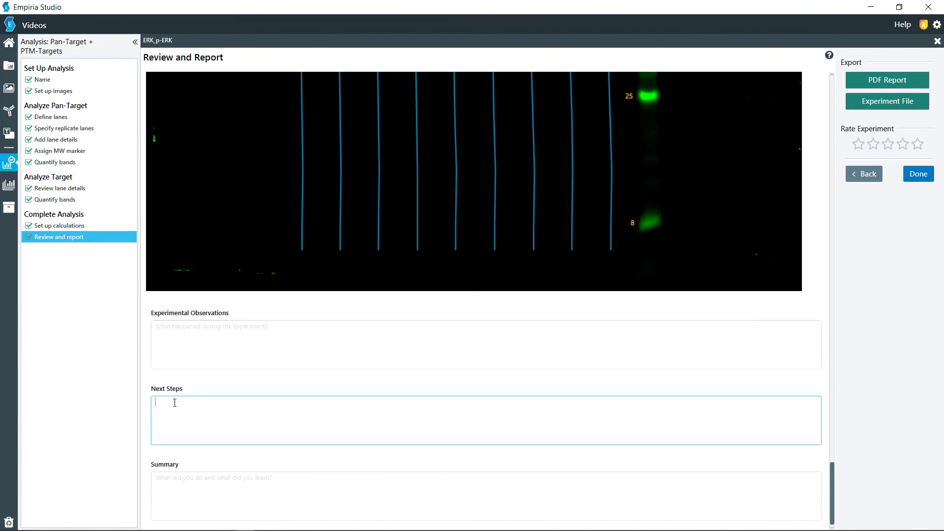
click(173, 486)
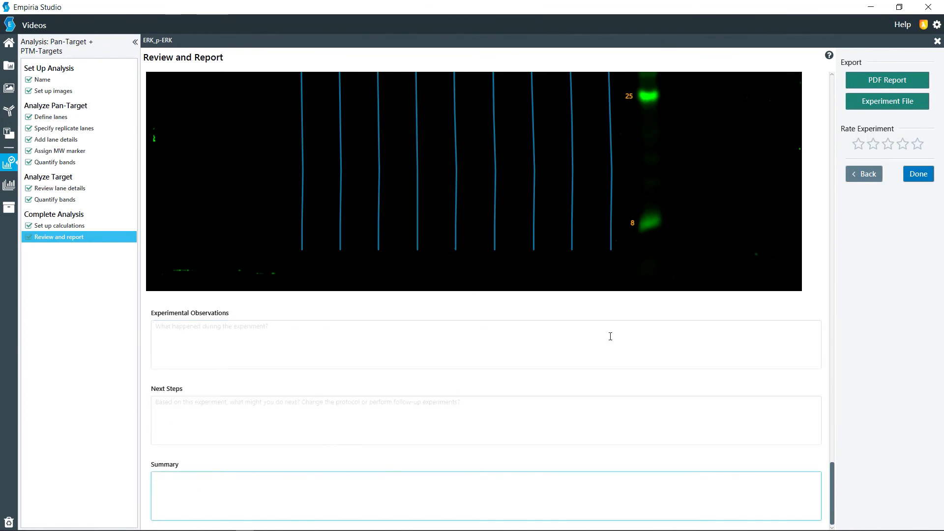